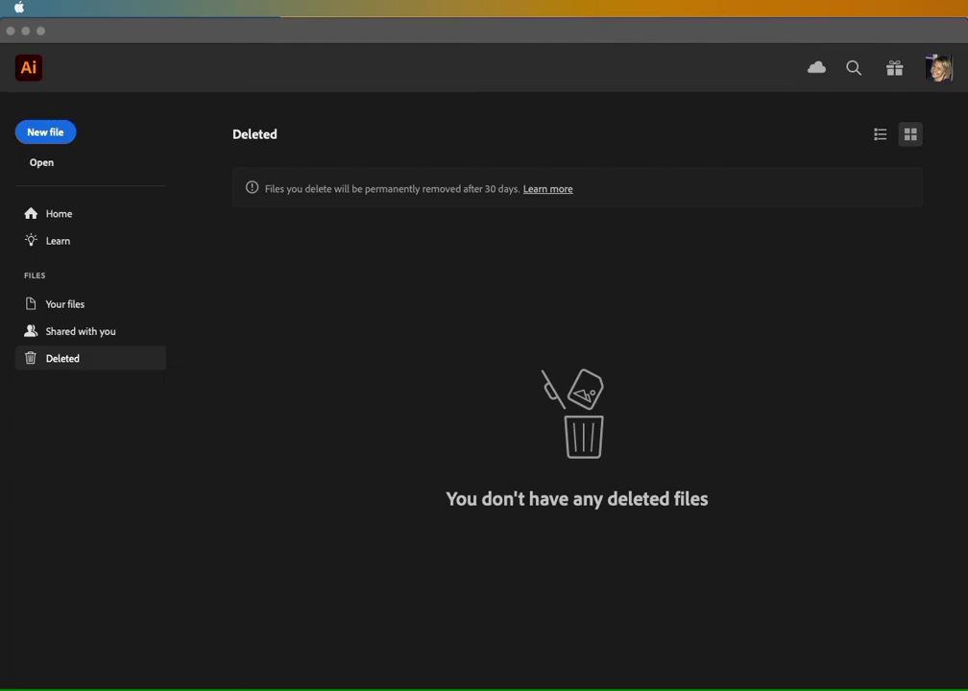
Create a Print preset document in inches, 6 wide by 9 high, named NovelCover
left_click(44, 133)
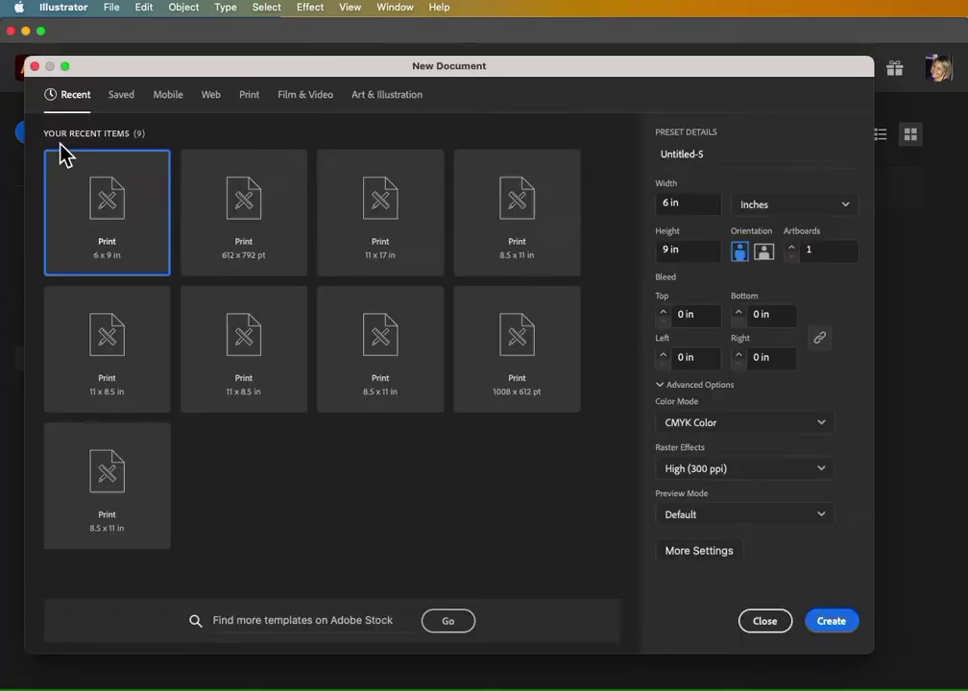
left_click(248, 96)
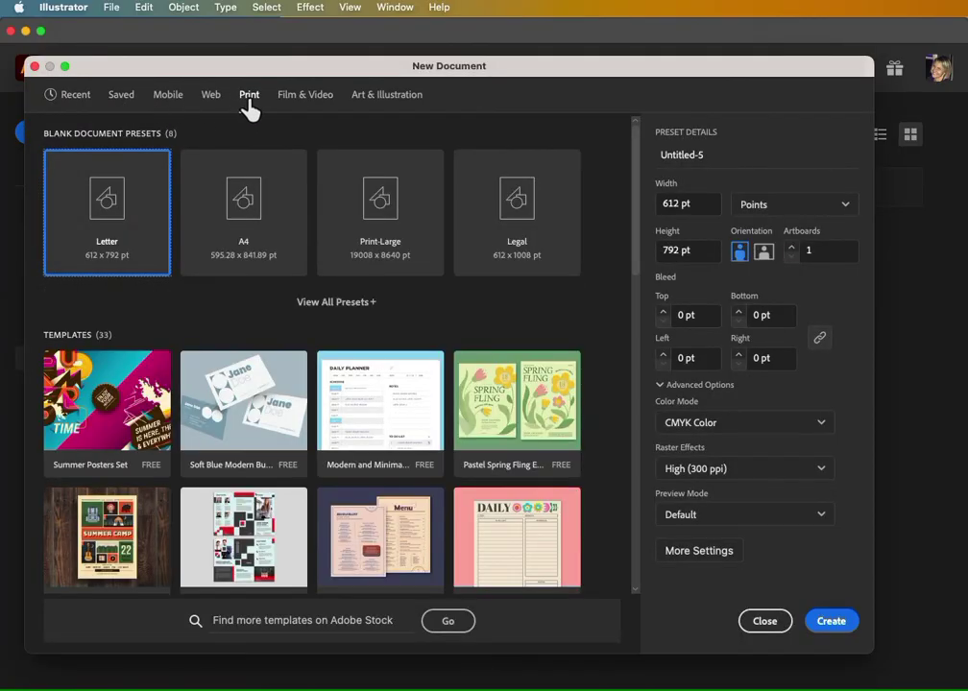
left_click(838, 211)
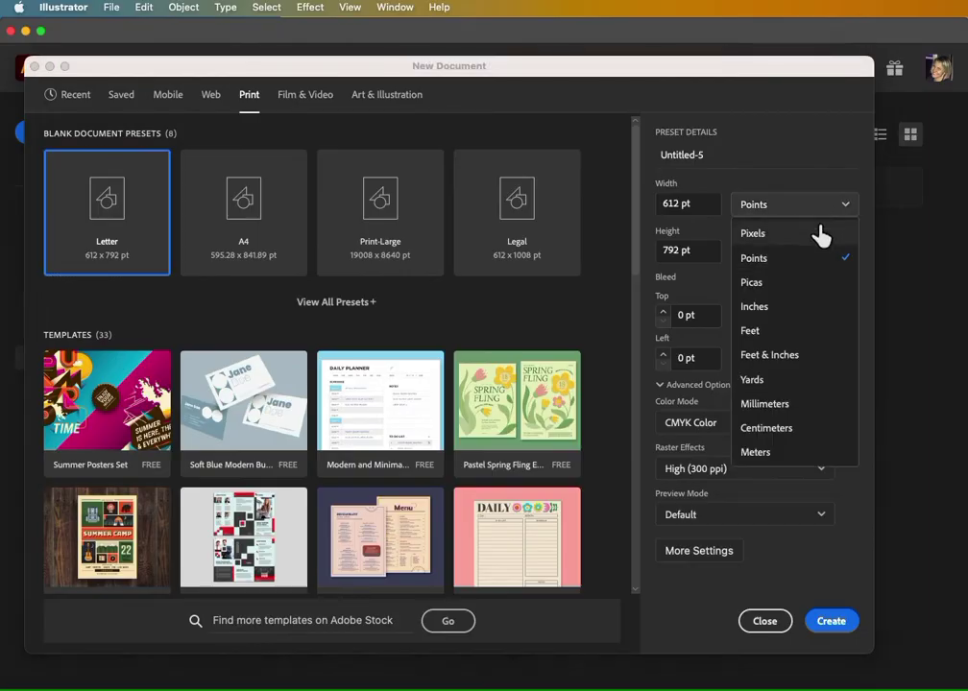
left_click(811, 305)
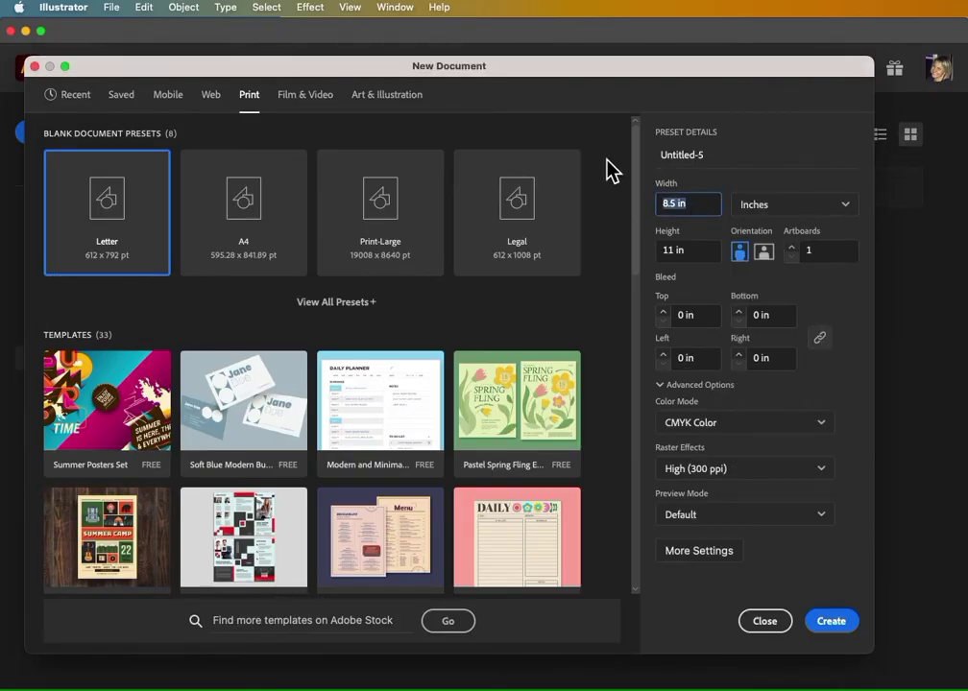
type("6")
key("Tab")
key("Tab")
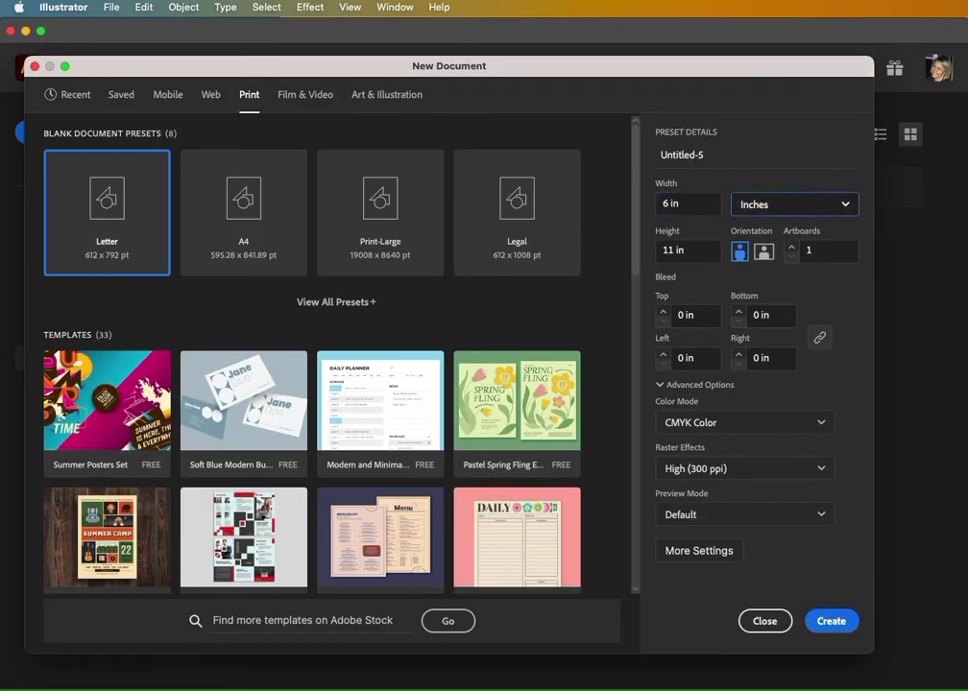
type("9")
key("Tab")
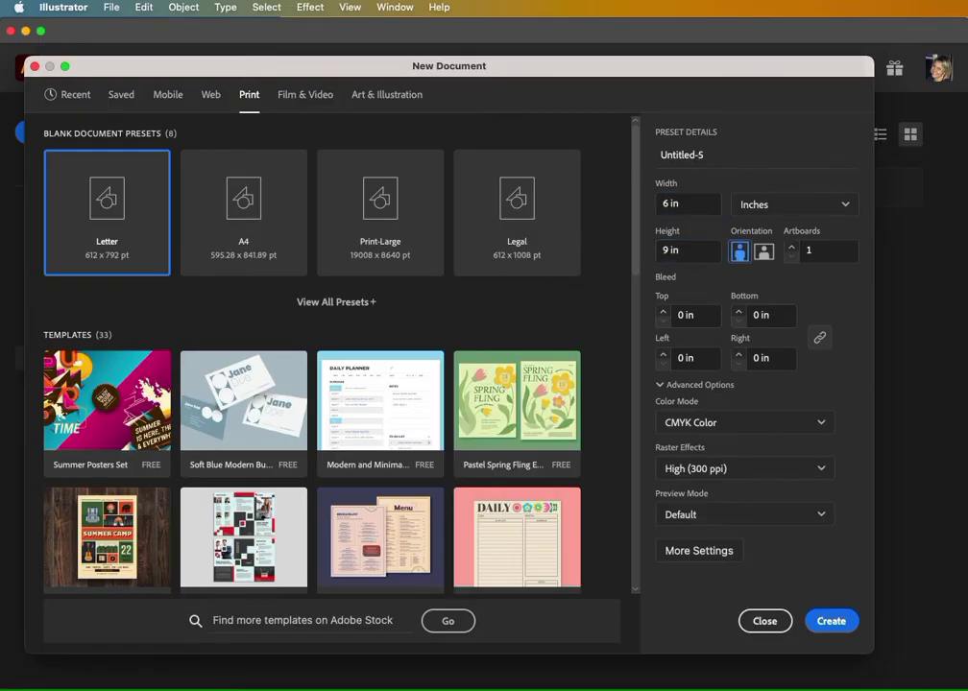
key("Tab")
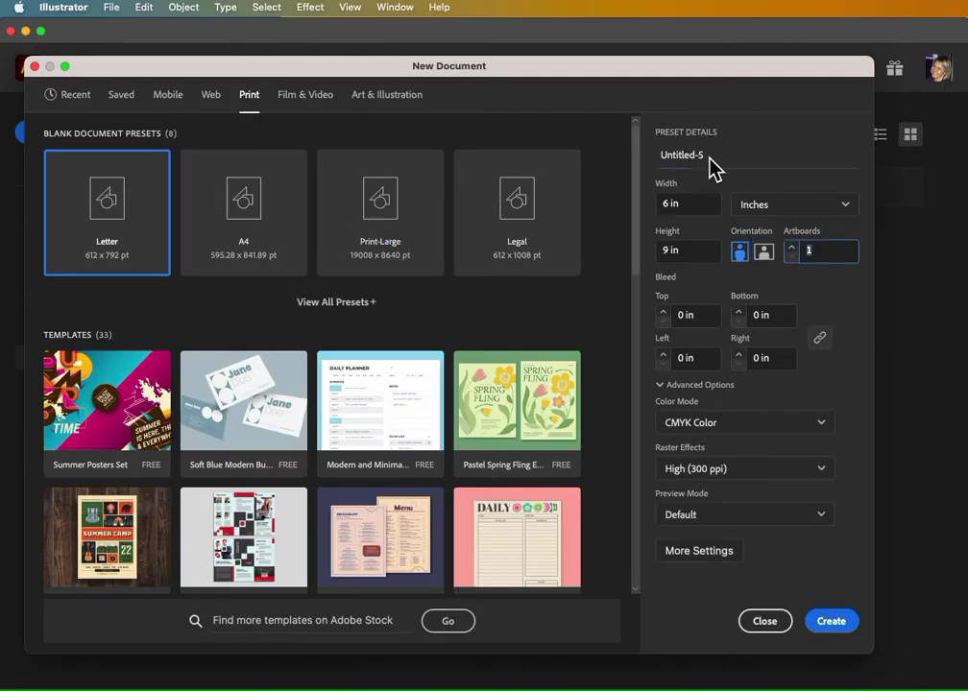
left_click_drag(709, 157, 641, 160)
type("NovelCover")
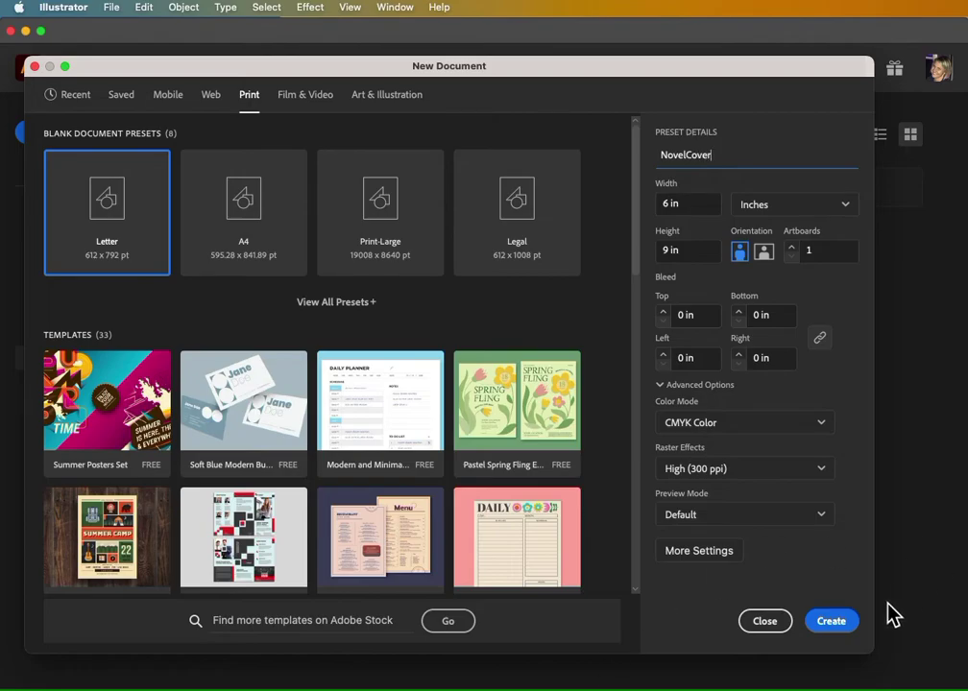
left_click(832, 624)
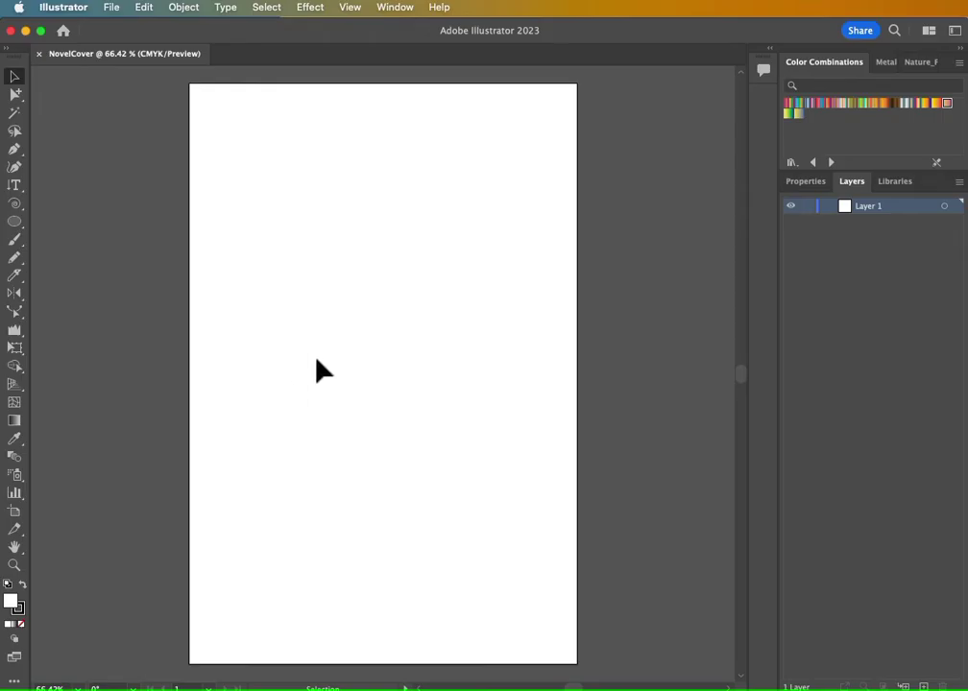
Zoom out to 50% and Option-drag Artboard 1 with the Artboard tool to duplicate it leftward
key("super+minus")
left_click_drag(209, 369, 339, 373)
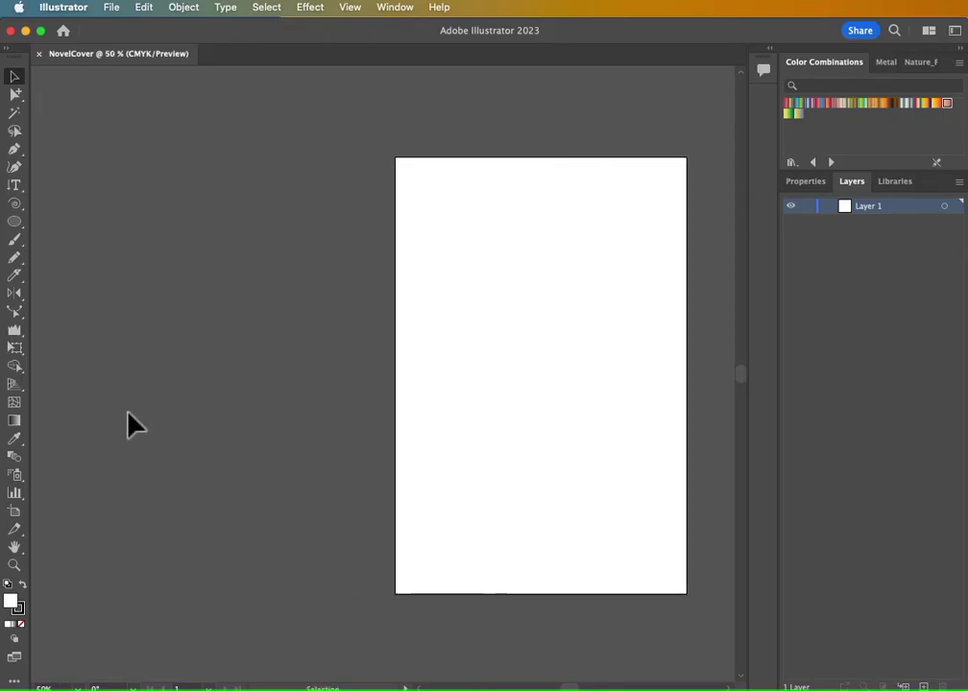
left_click(13, 512)
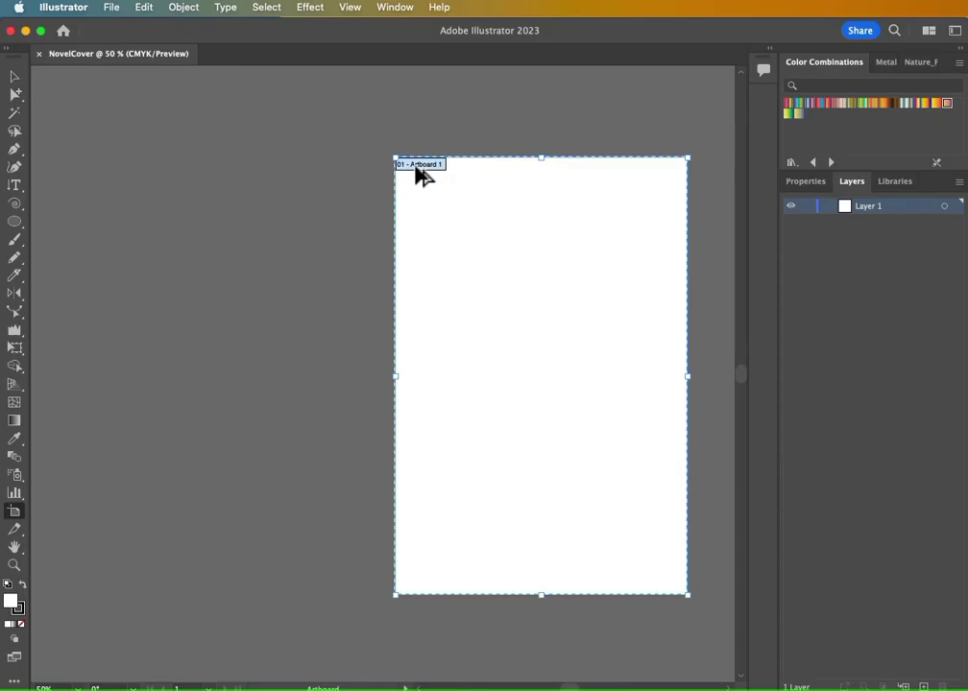
left_click_drag(418, 176, 276, 179)
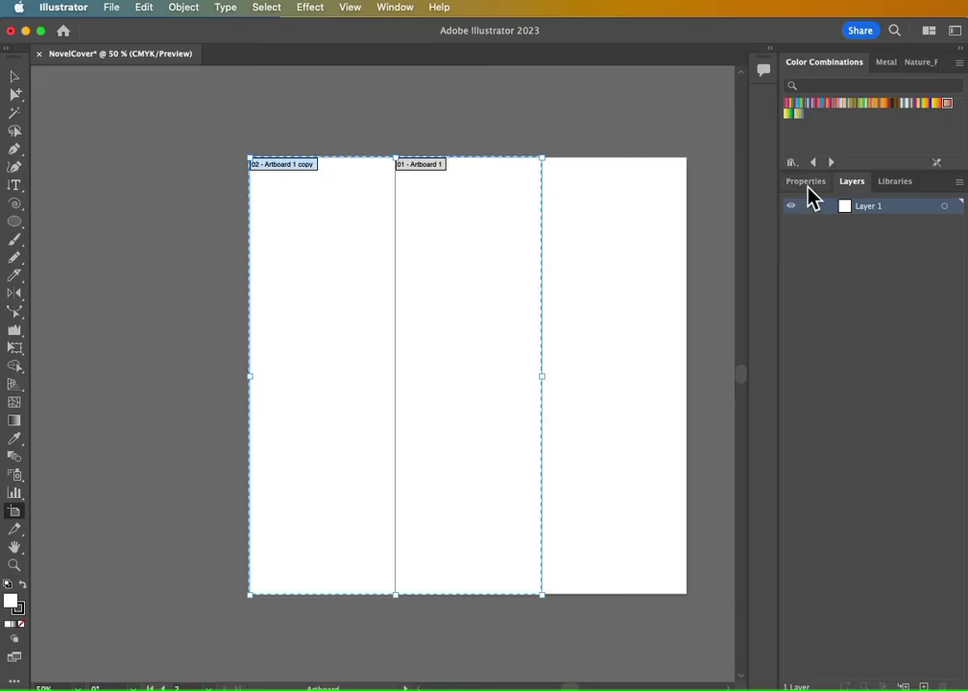
left_click(807, 182)
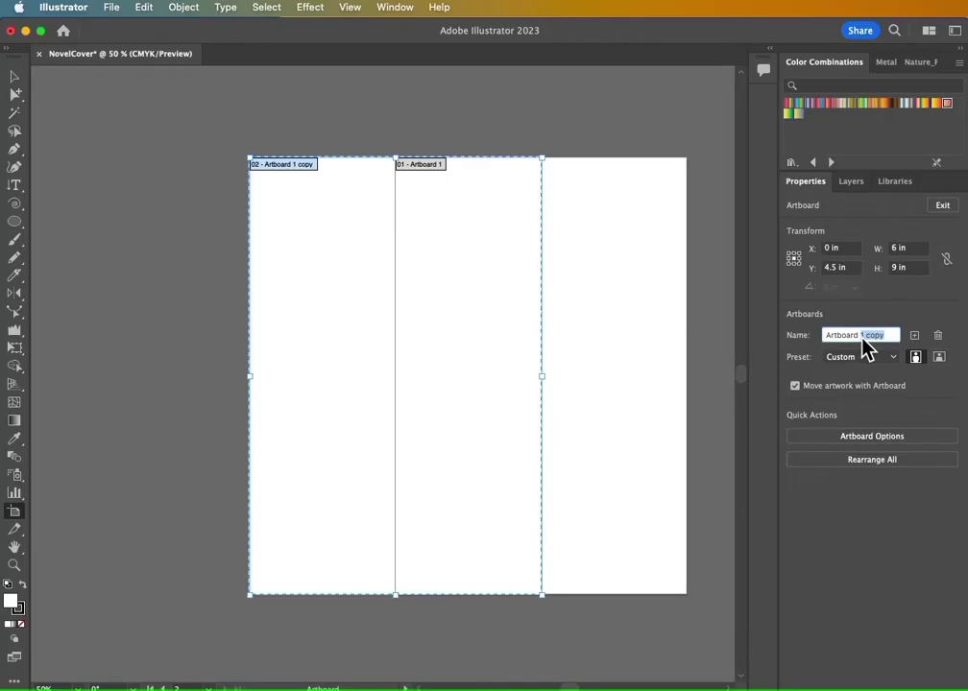
Name the copied artboard 'Artboard 2' and set its width to 2 in in Artboard Options
type("2")
key("Return")
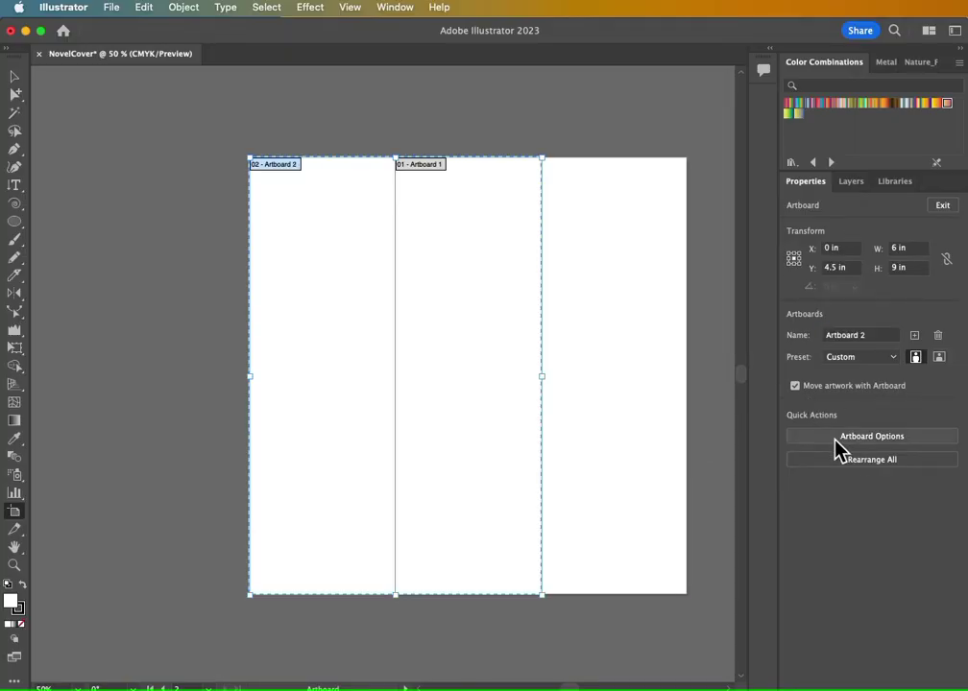
left_click(866, 440)
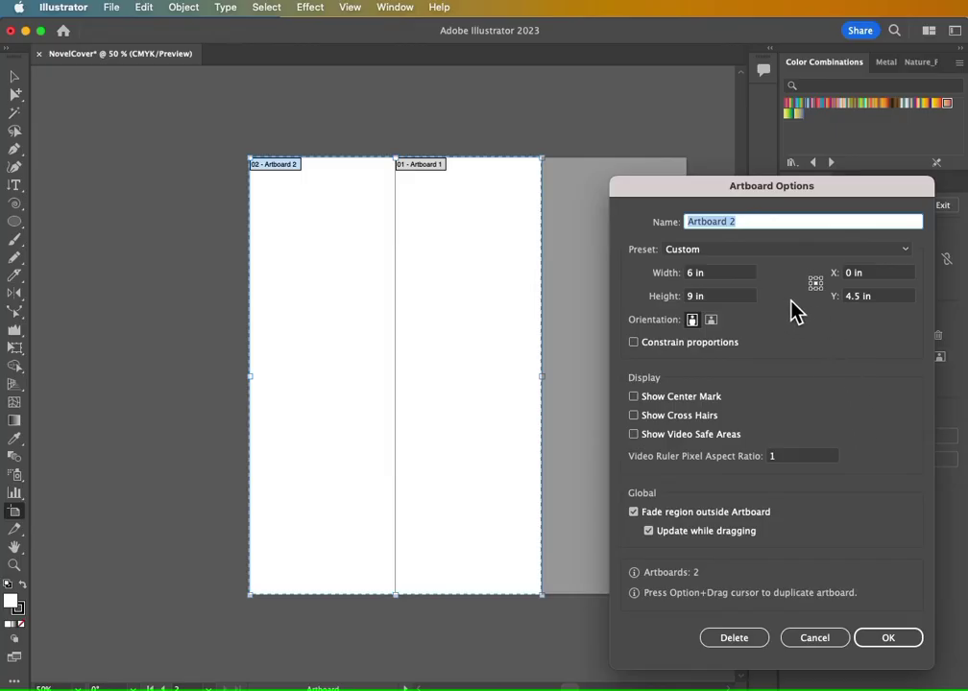
double_click(695, 275)
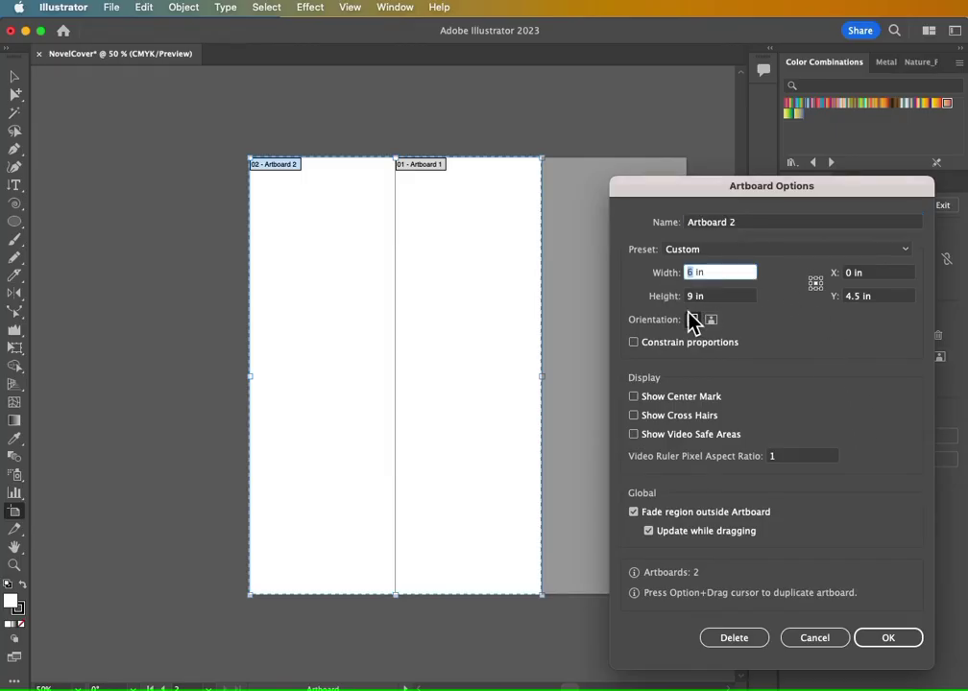
type("2")
key("Tab")
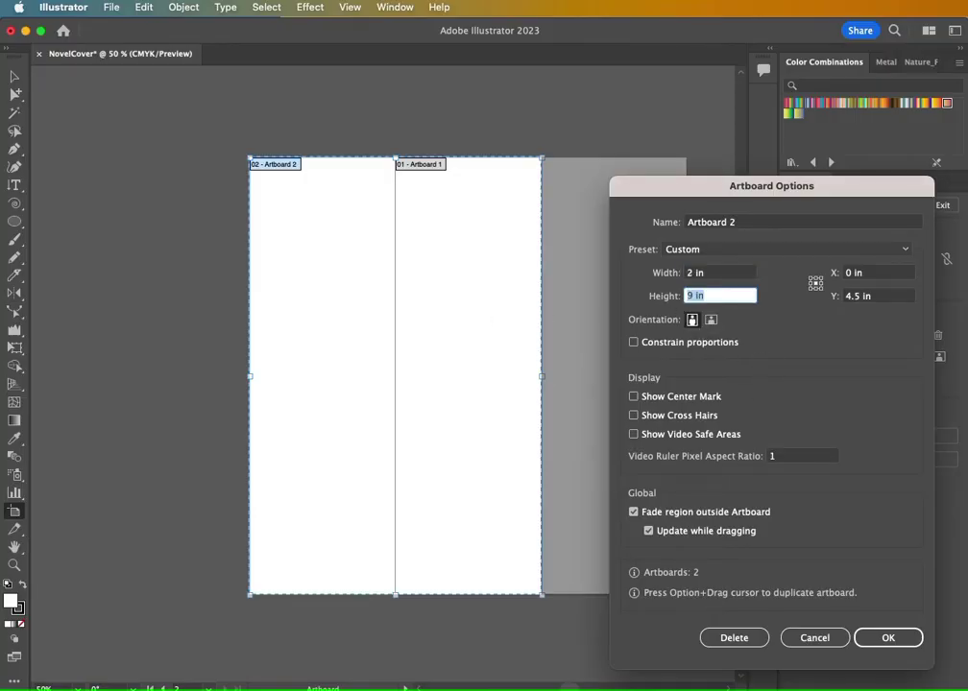
left_click(885, 639)
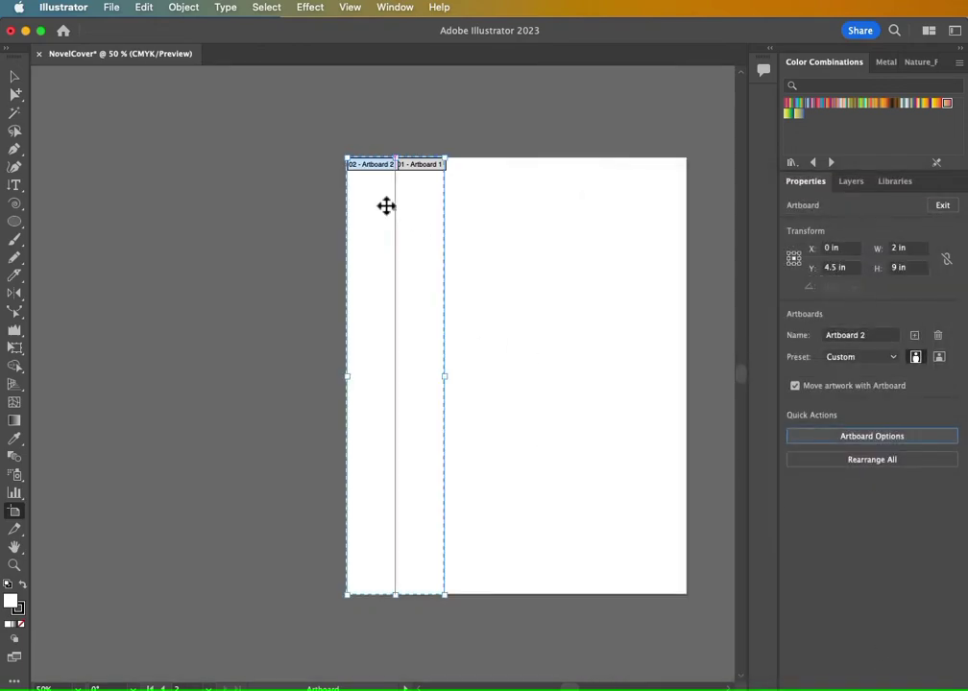
Move Artboard 2 to X −1 in so it butts against Artboard 1's left edge
left_click_drag(366, 199, 320, 198)
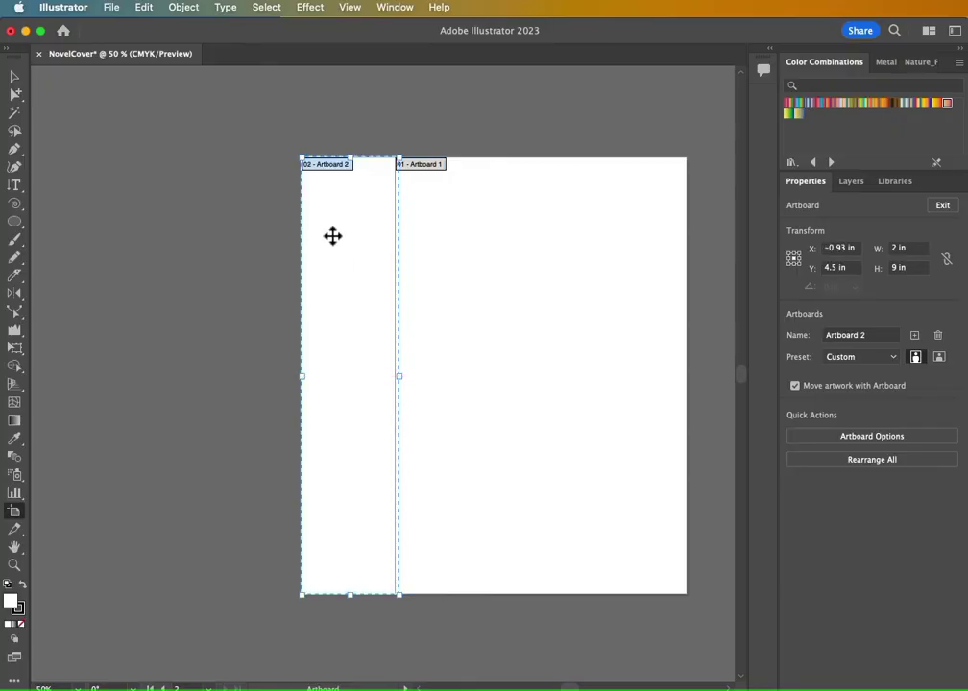
mouse_move(328, 241)
left_mouse_down()
mouse_move(309, 240)
mouse_move(329, 242)
left_mouse_up()
key("Left")
key("Left")
key("Left")
key("Left")
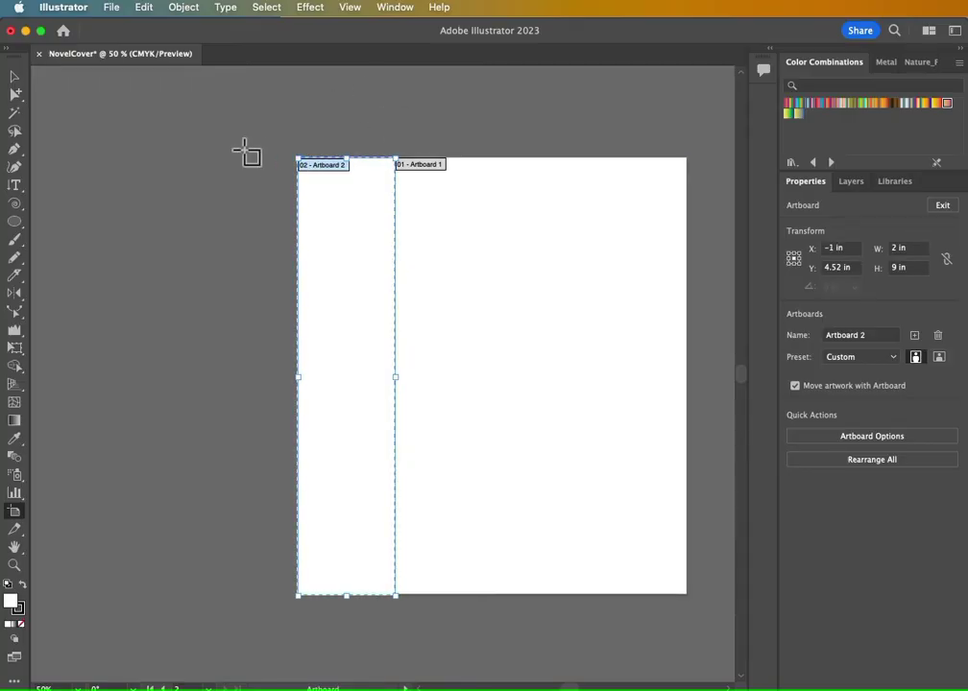
left_click(15, 77)
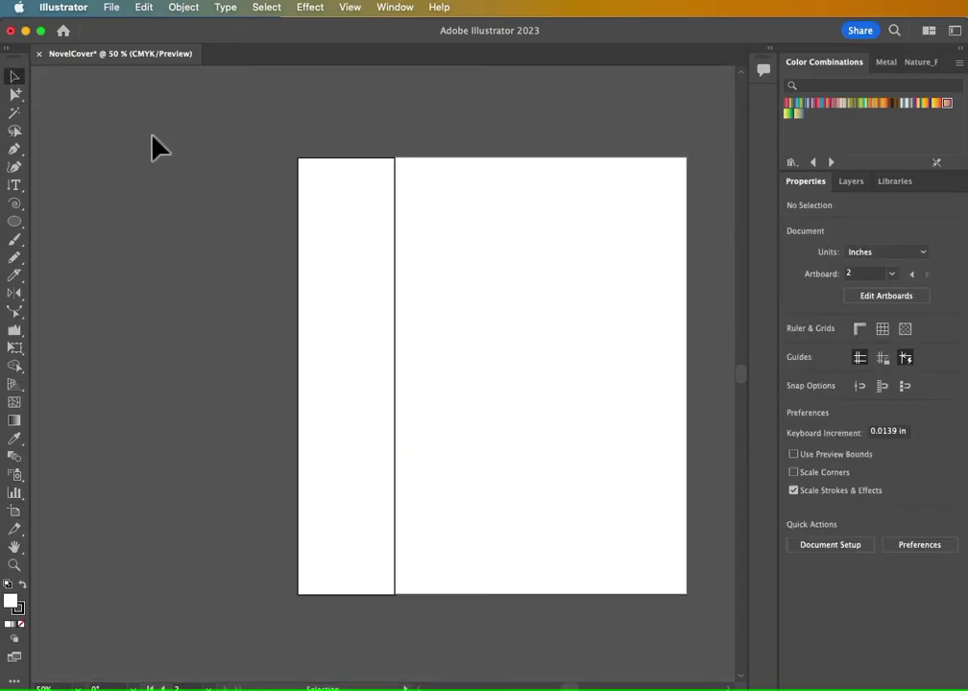
left_click(422, 250)
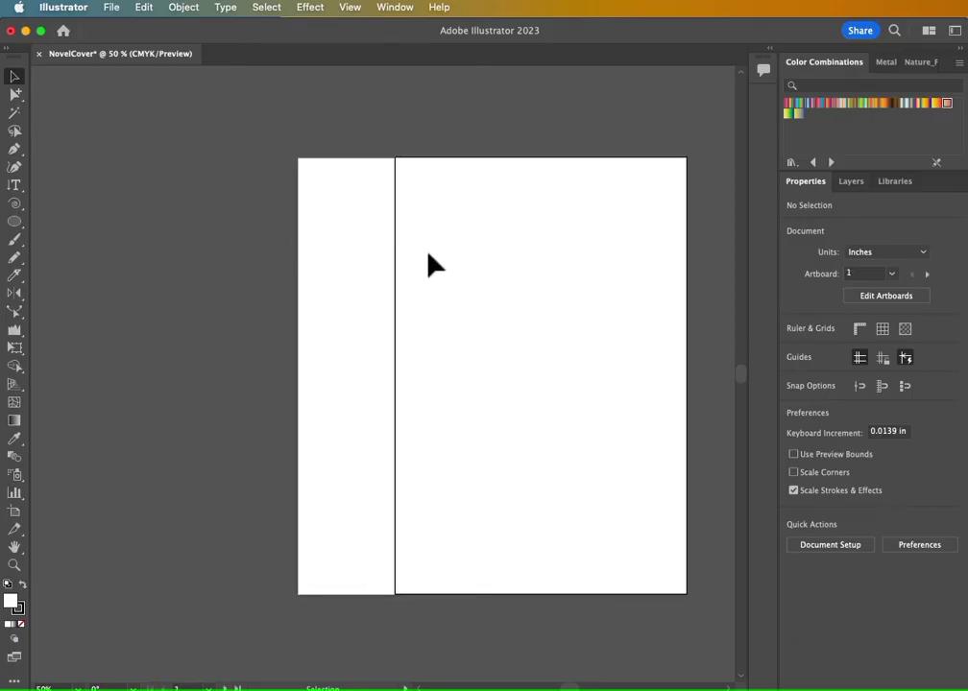
left_click(346, 212)
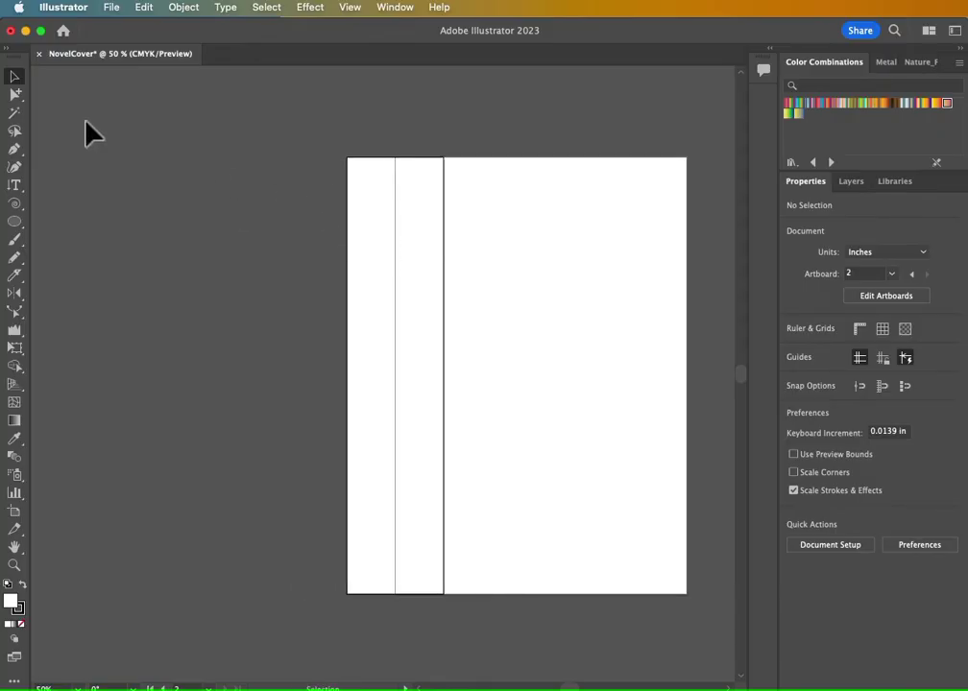
left_click(15, 511)
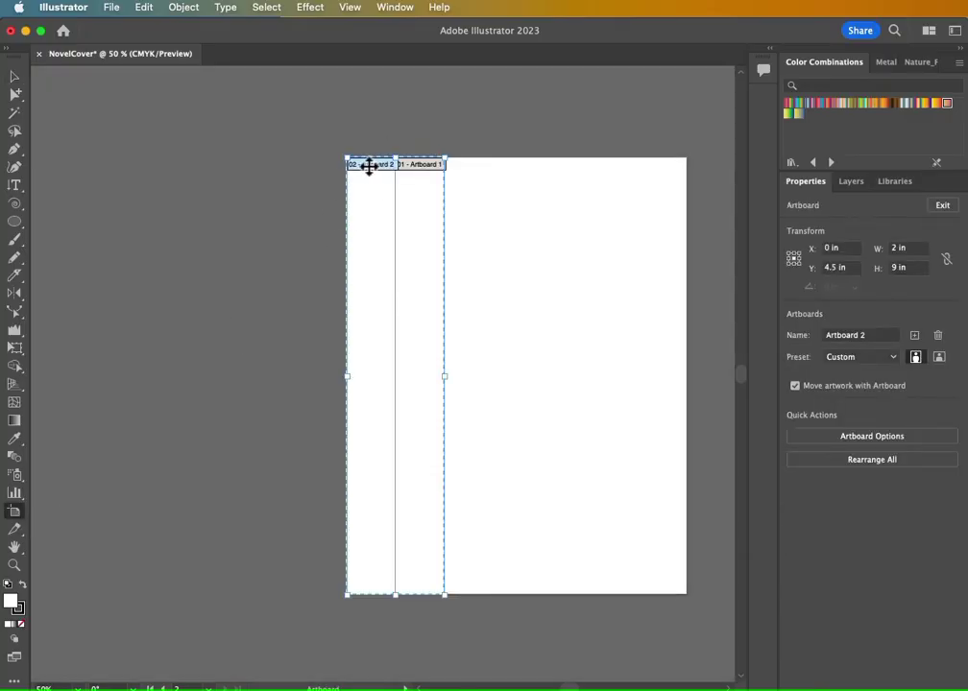
left_click_drag(369, 165, 320, 165)
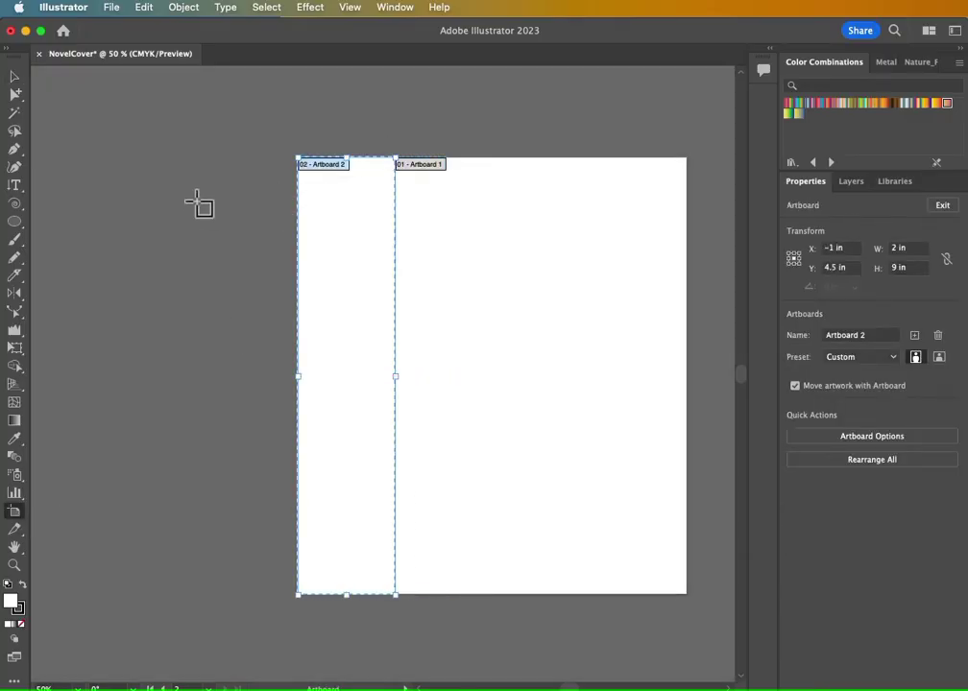
left_click(15, 76)
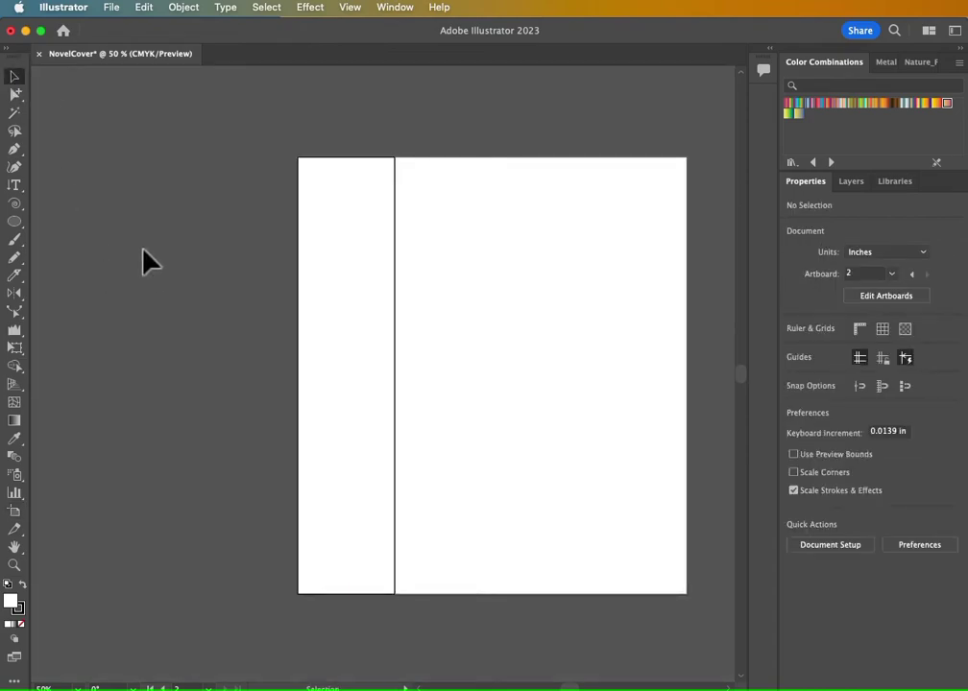
left_click(14, 512)
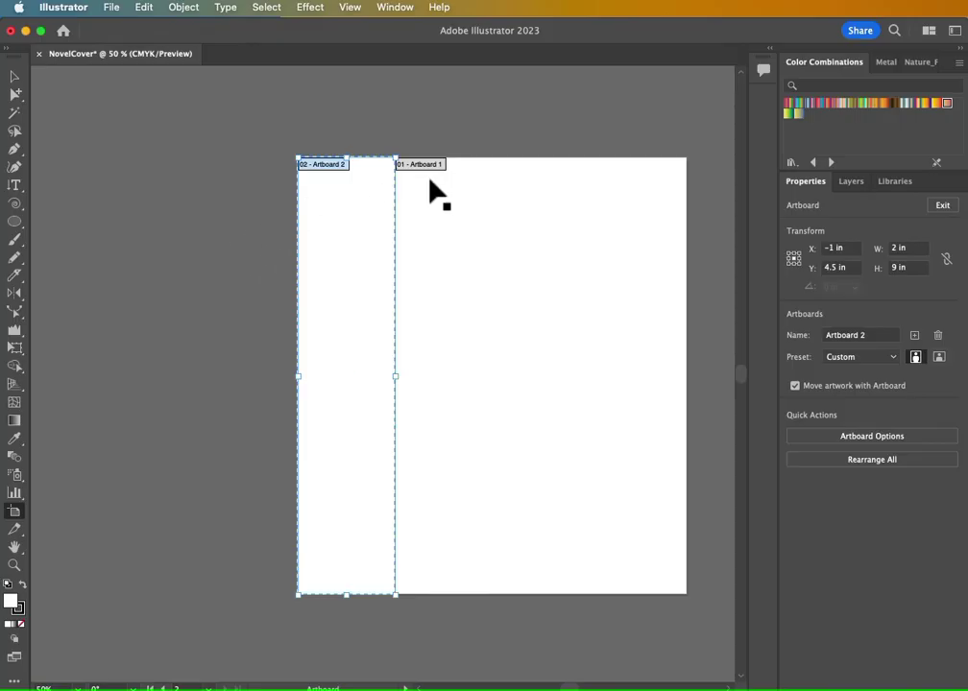
Duplicate Artboard 1 to the left of the spine as the back cover, then show the Layers panel
left_click(431, 262)
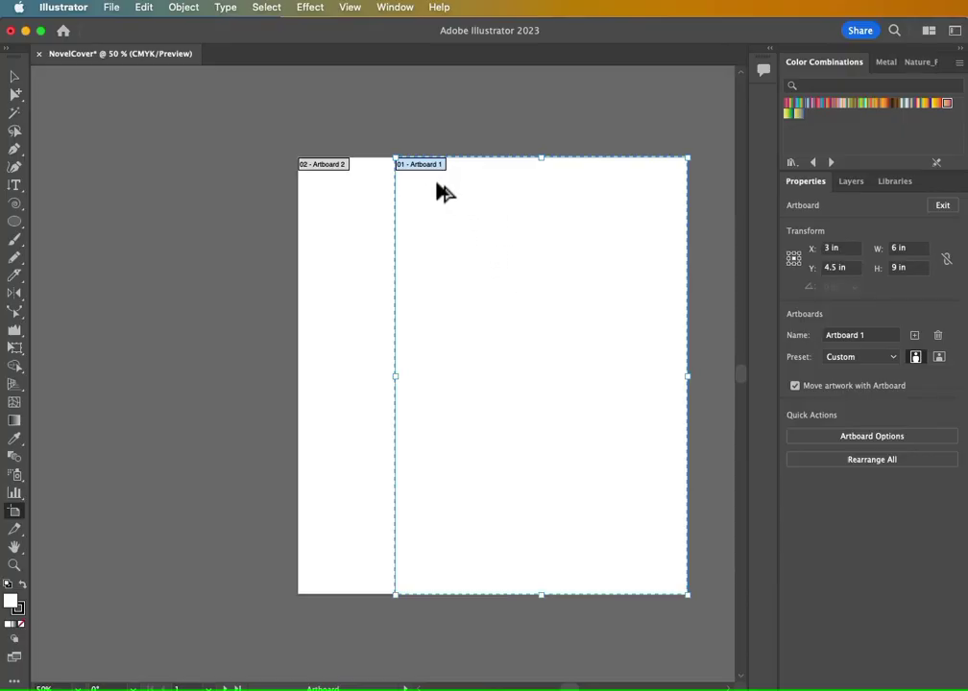
left_click_drag(437, 174, 293, 206)
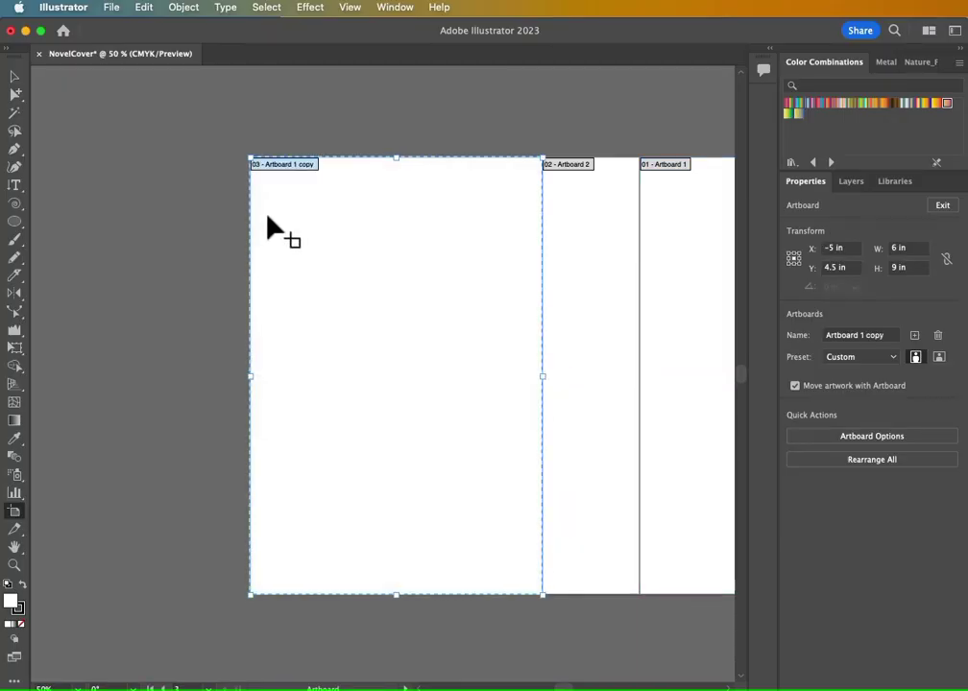
left_click(15, 76)
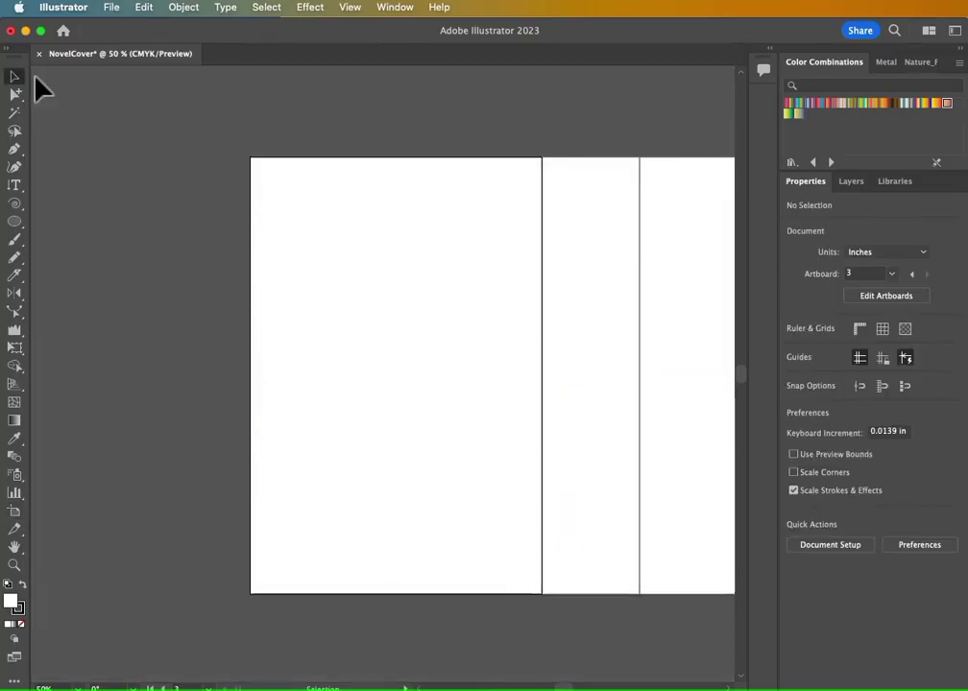
left_click_drag(391, 305, 234, 288)
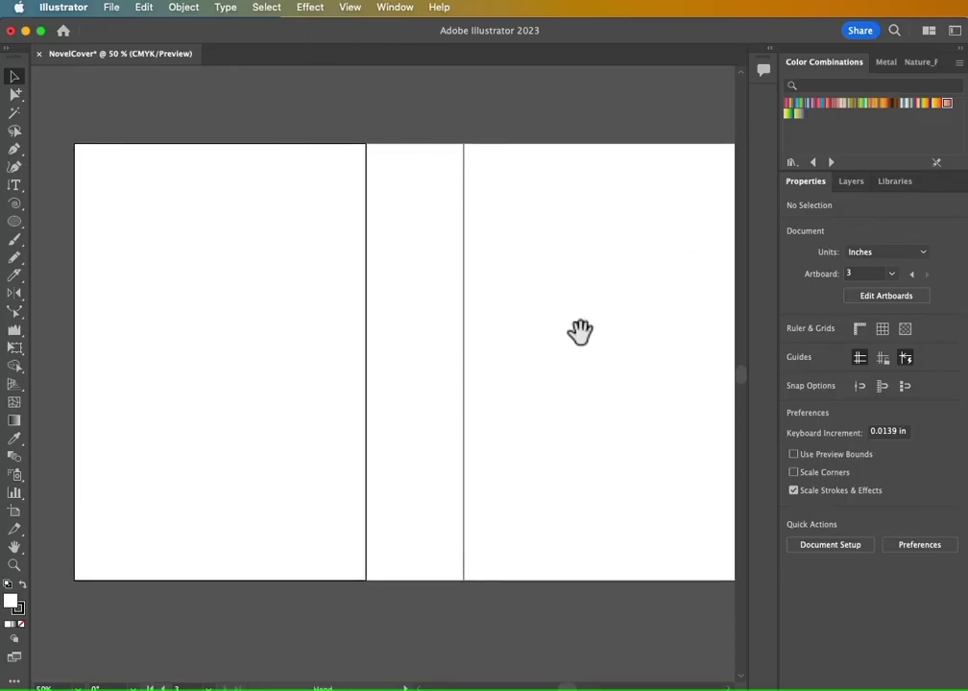
left_click_drag(579, 331, 547, 339)
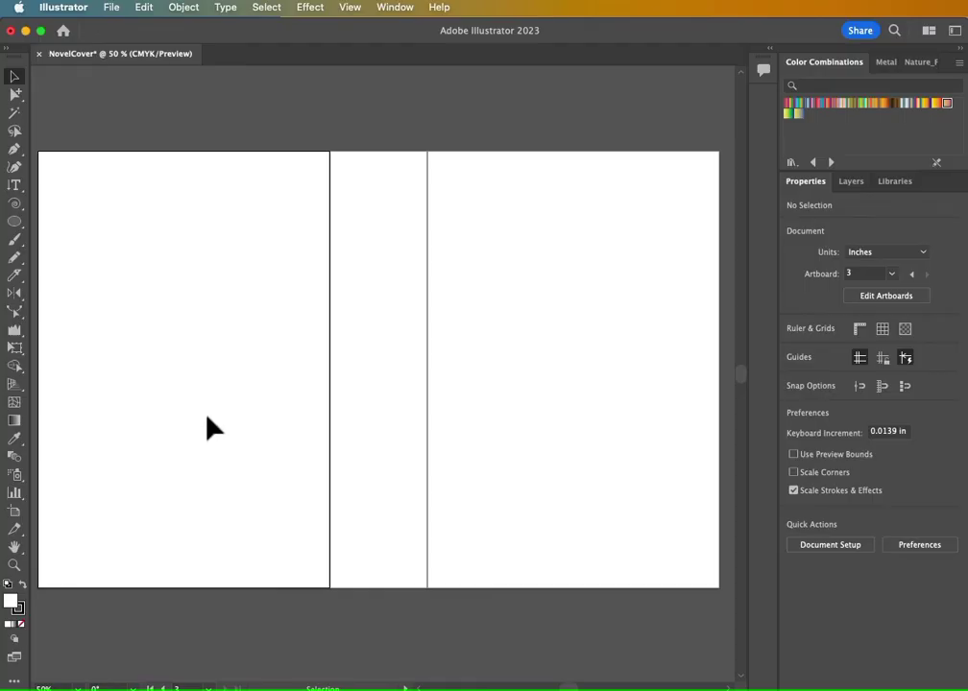
left_click(851, 186)
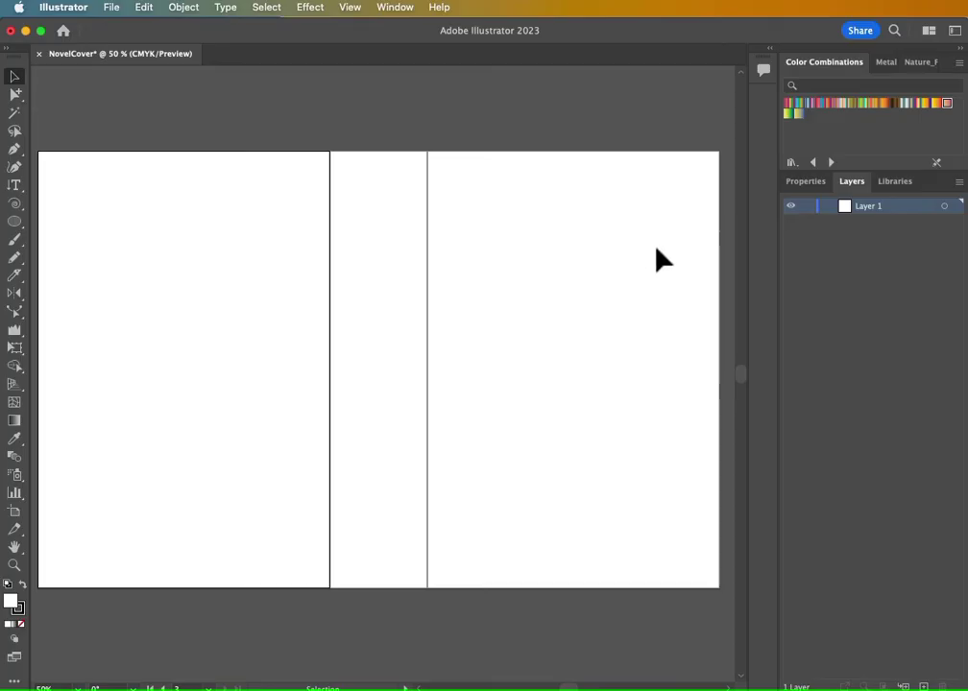
Rename Layer 1 to 'Front Cover' and add a new layer above it named 'Spine'
double_click(864, 206)
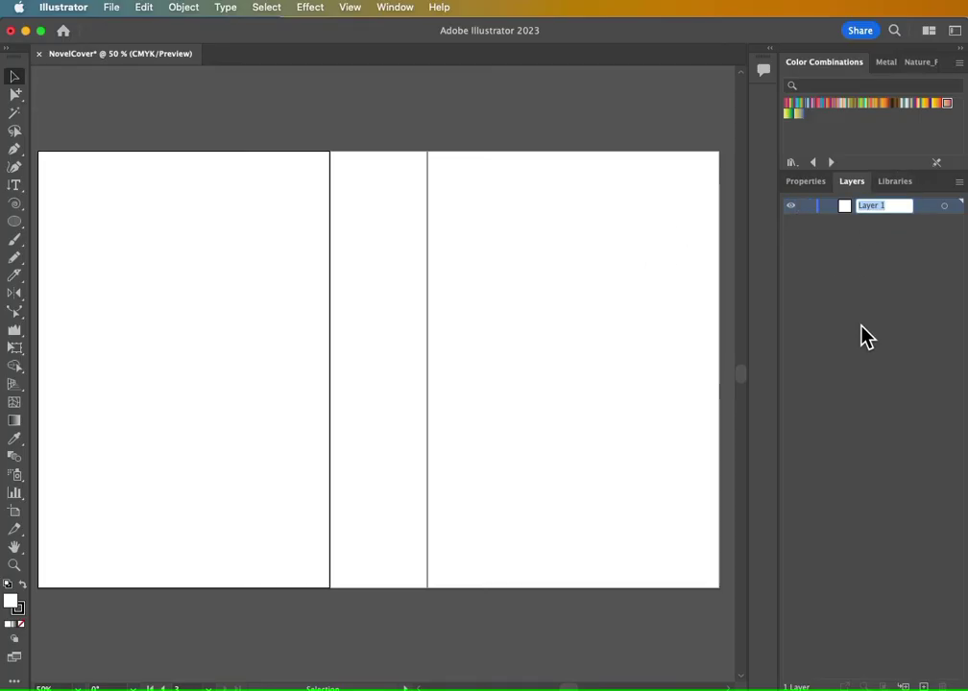
type("Front Cover")
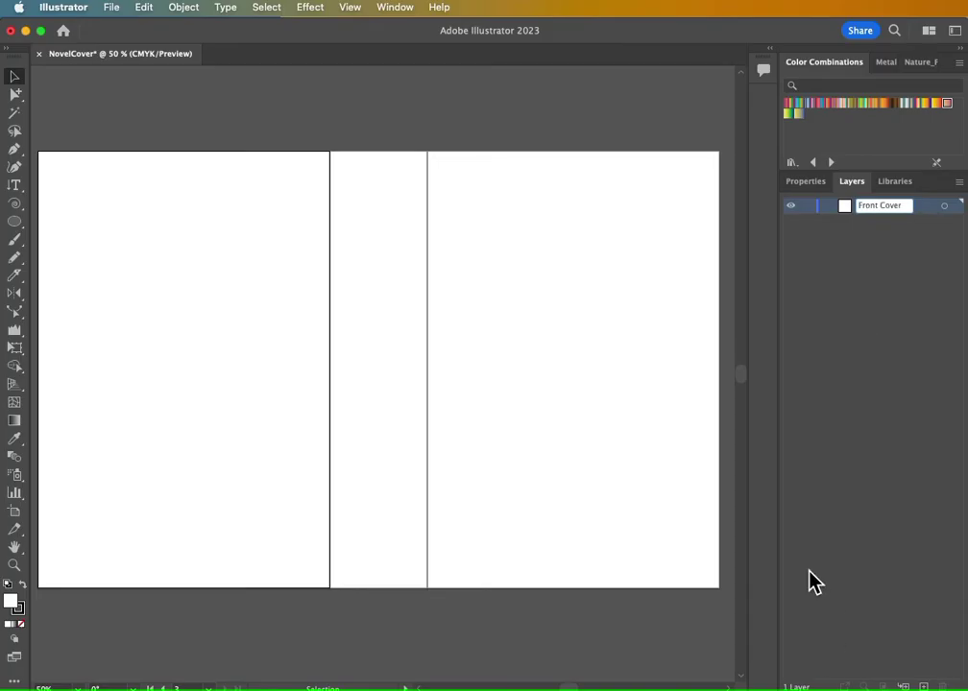
left_click(814, 582)
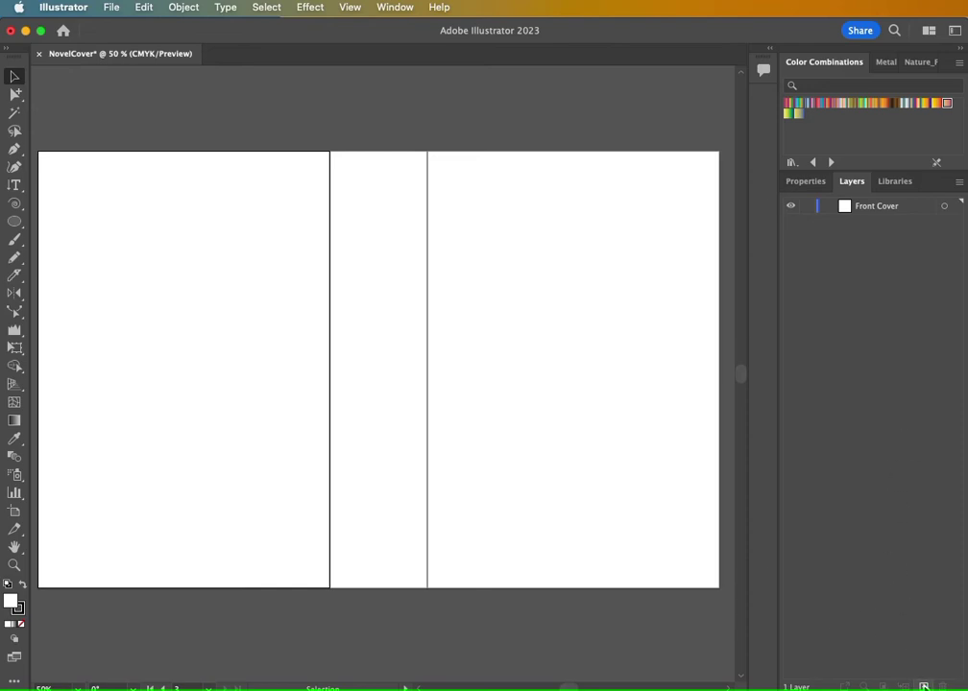
left_click(923, 686)
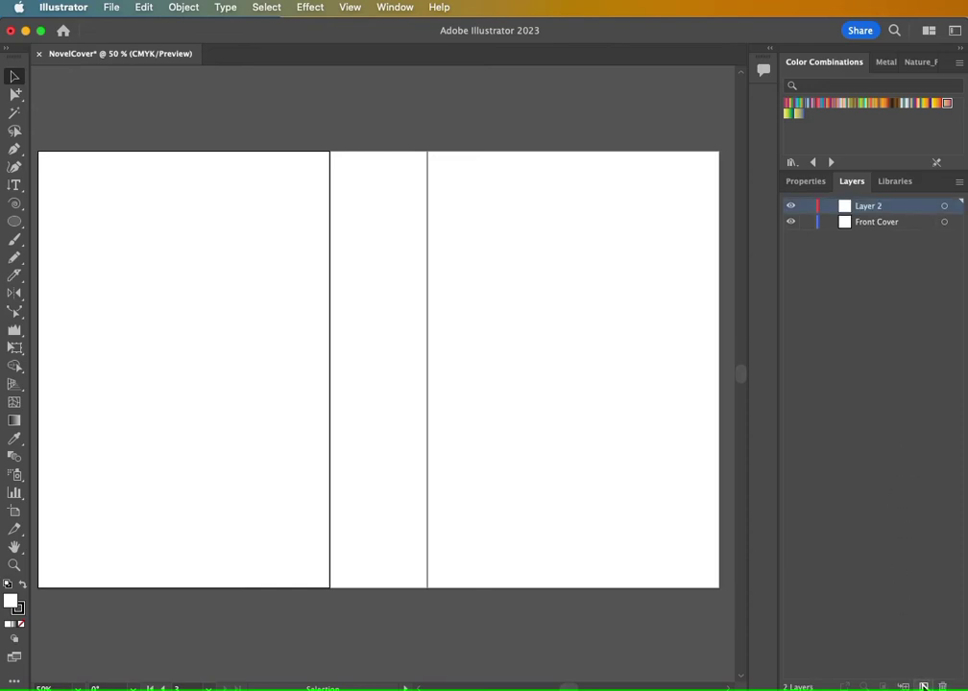
double_click(862, 207)
type("Spin")
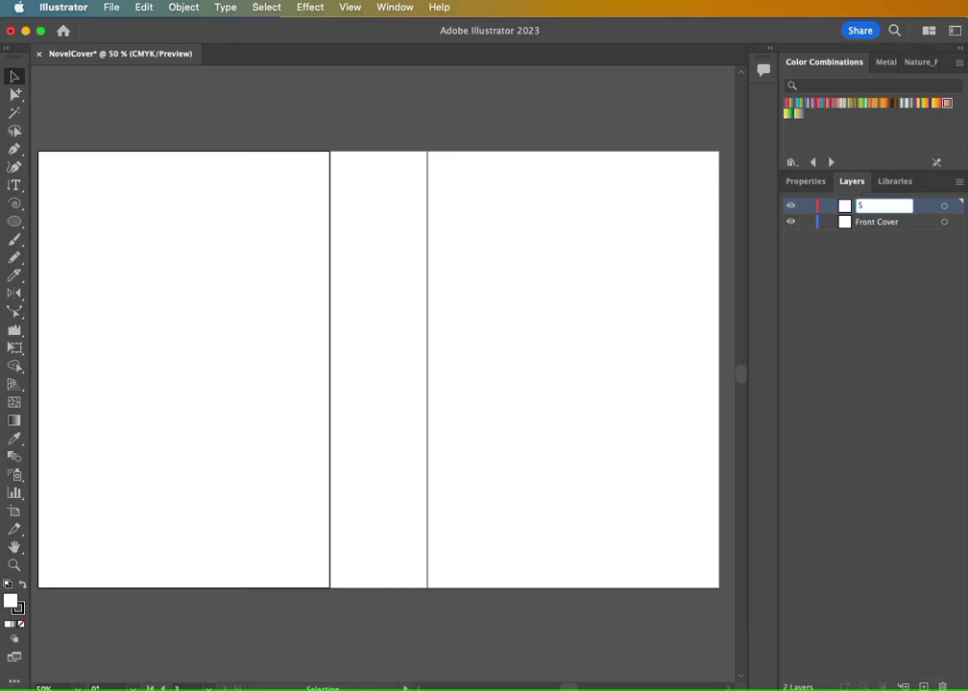
type("e")
key("Return")
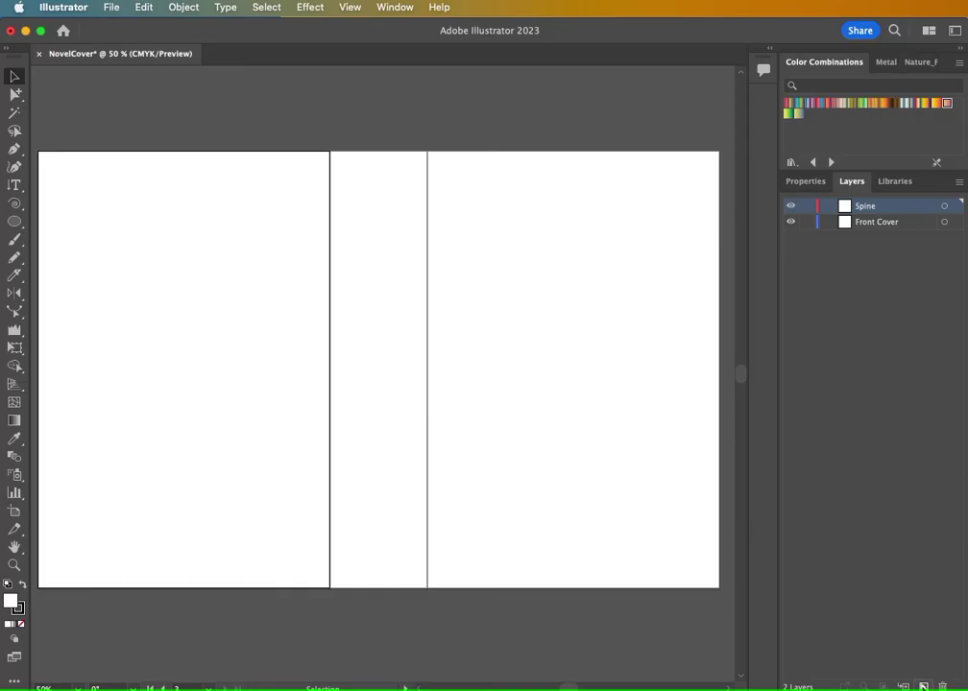
Add a third layer on top named 'Back Cover'
left_click(922, 686)
double_click(870, 211)
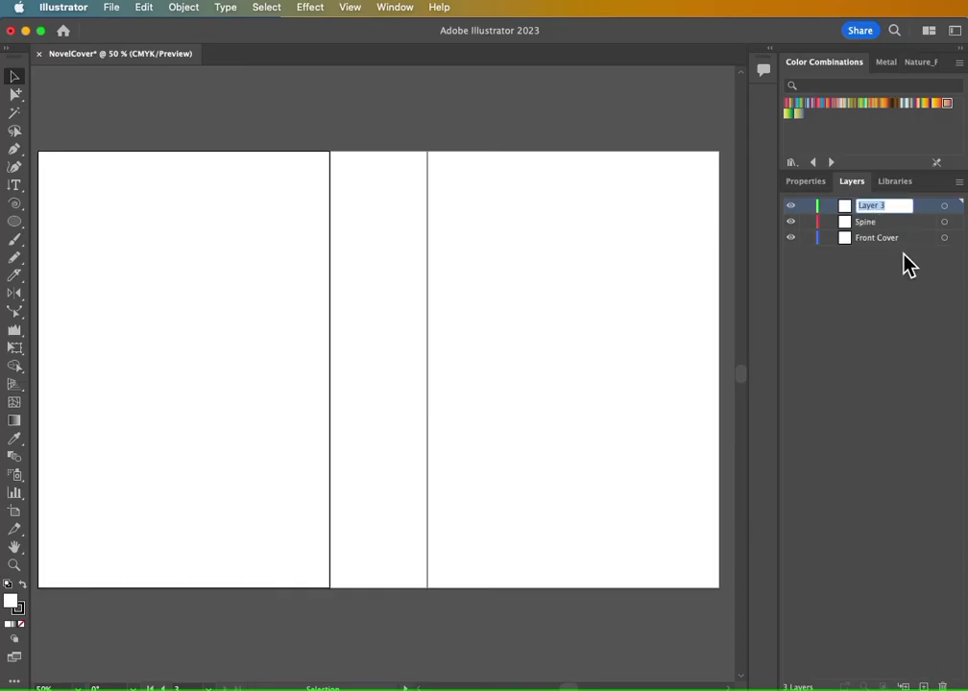
type("Back Cover")
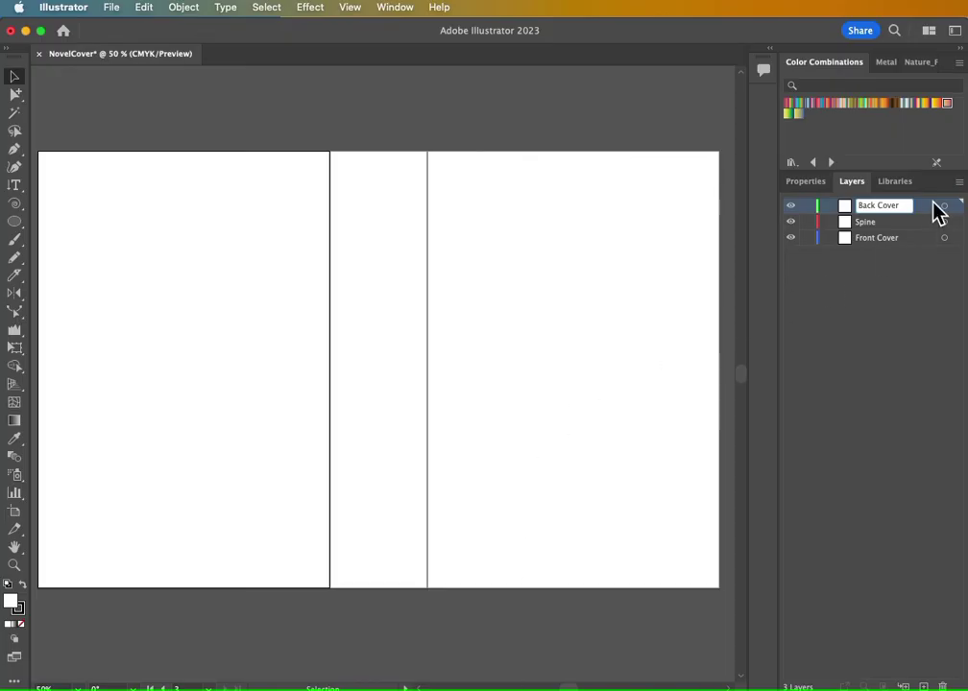
key("Return")
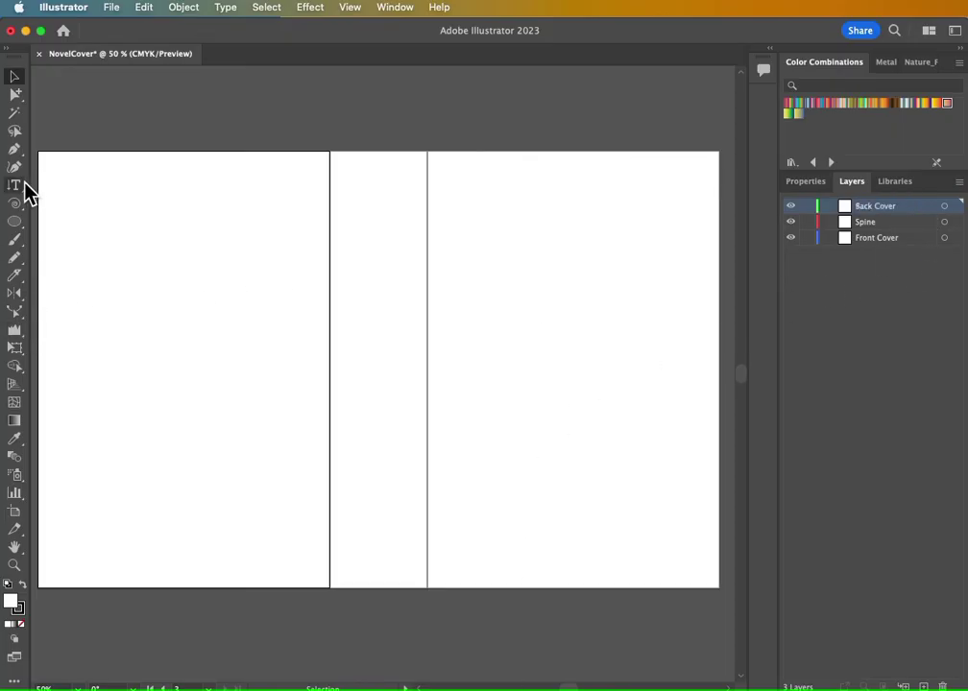
Type 'Front Cover' on the right cover panel and set its font size to 100 pt
left_click_drag(14, 187, 63, 184)
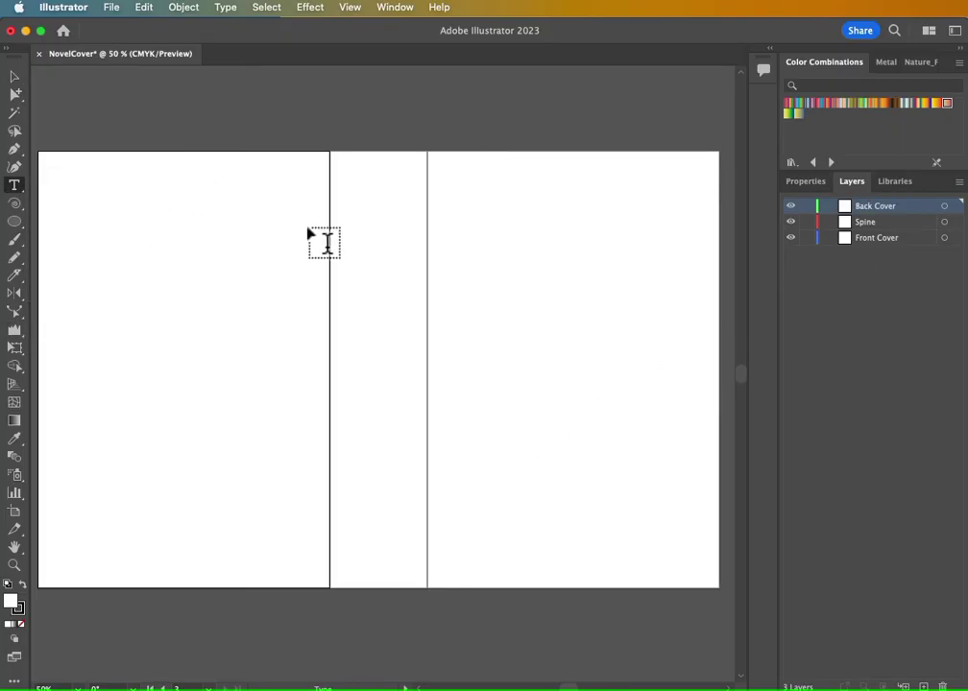
left_click(479, 224)
type("Fr")
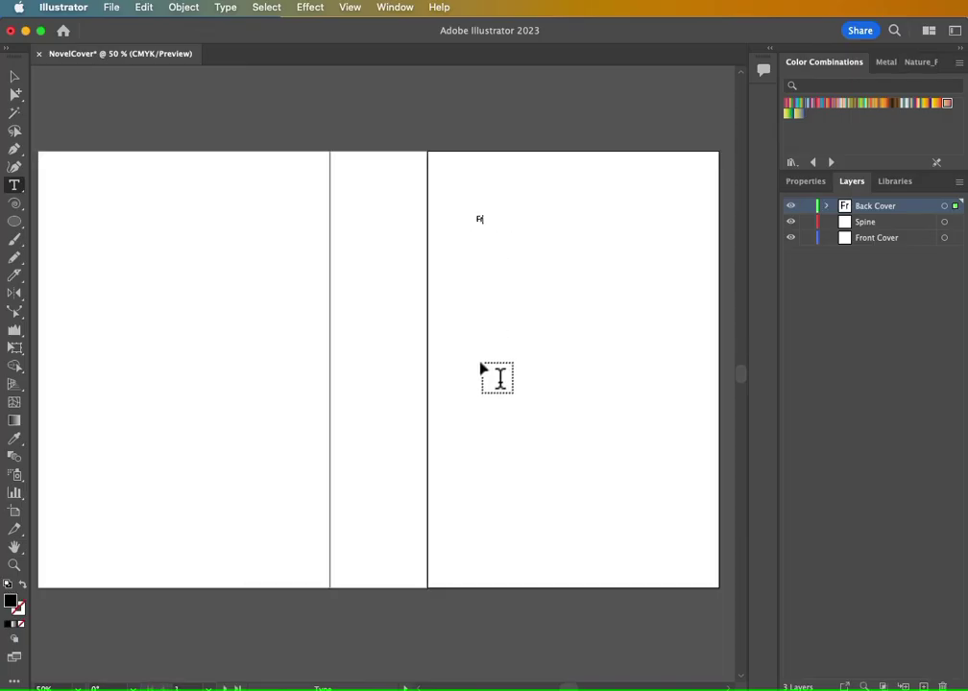
type("ont Cover")
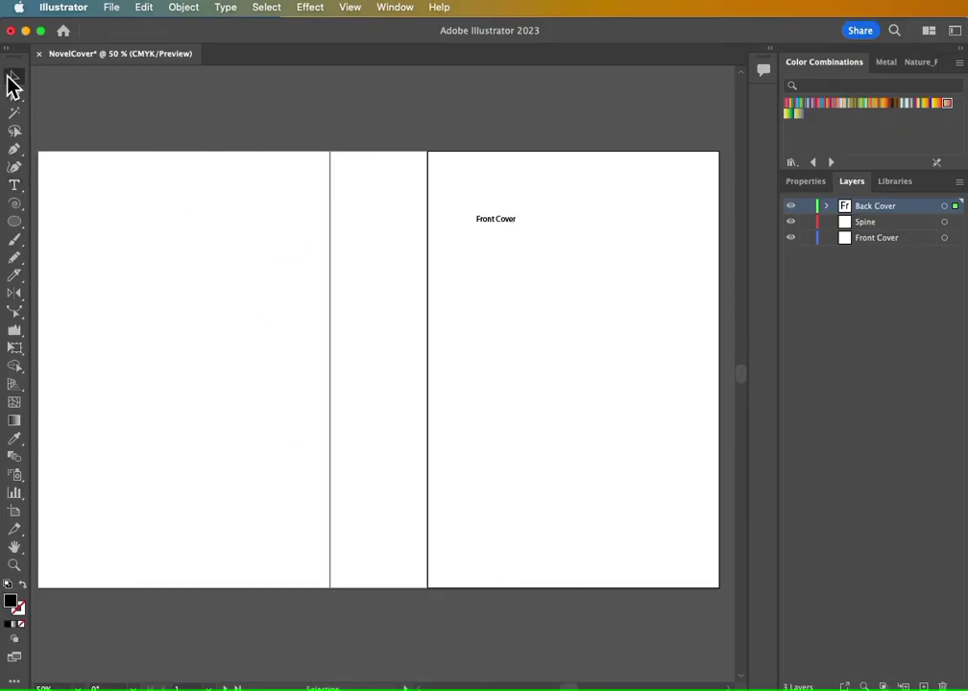
left_click(13, 77)
left_click(800, 183)
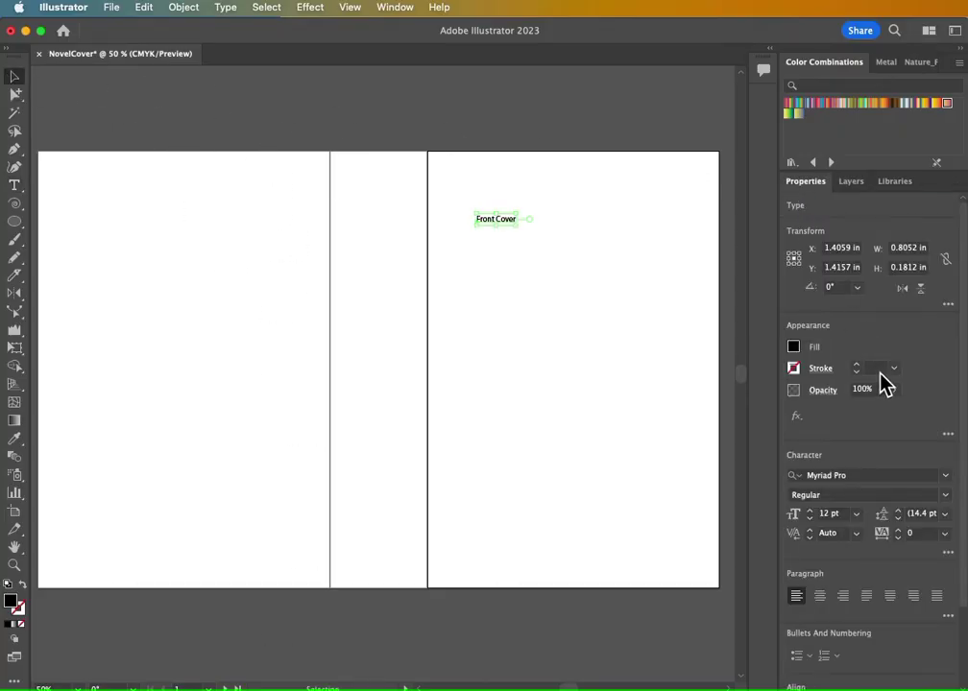
double_click(829, 515)
type("100")
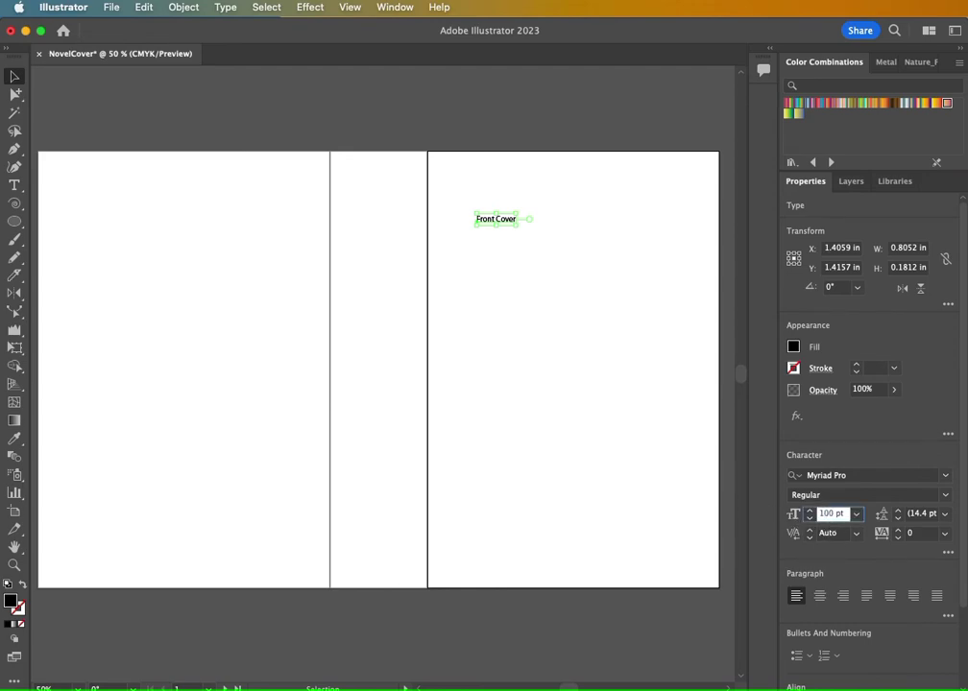
key("Tab")
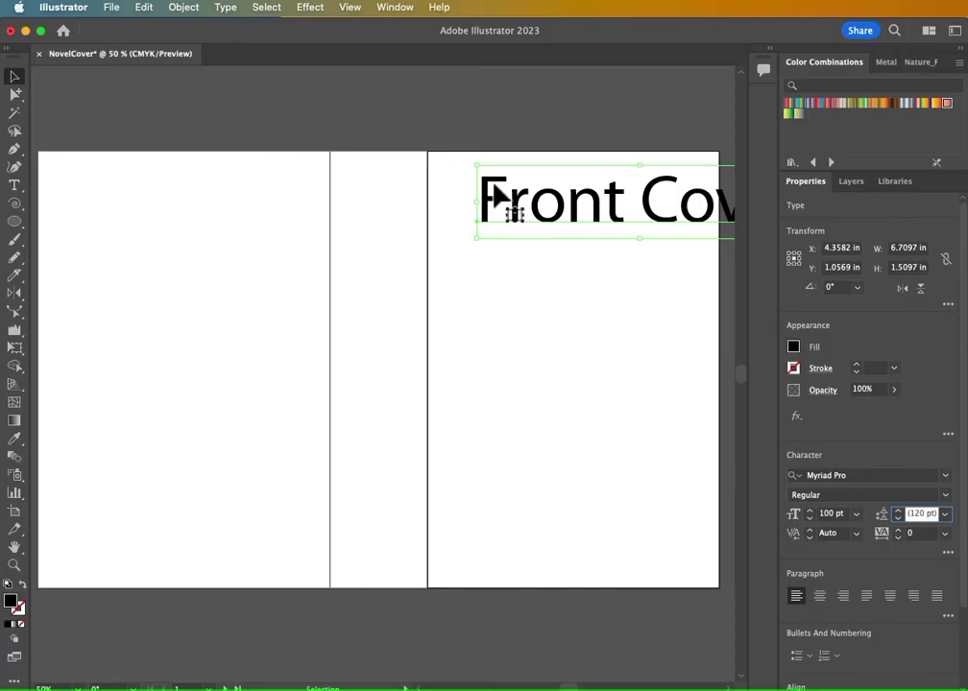
Break the title so 'Cover' falls onto a second line
left_click(15, 185)
left_click(534, 209)
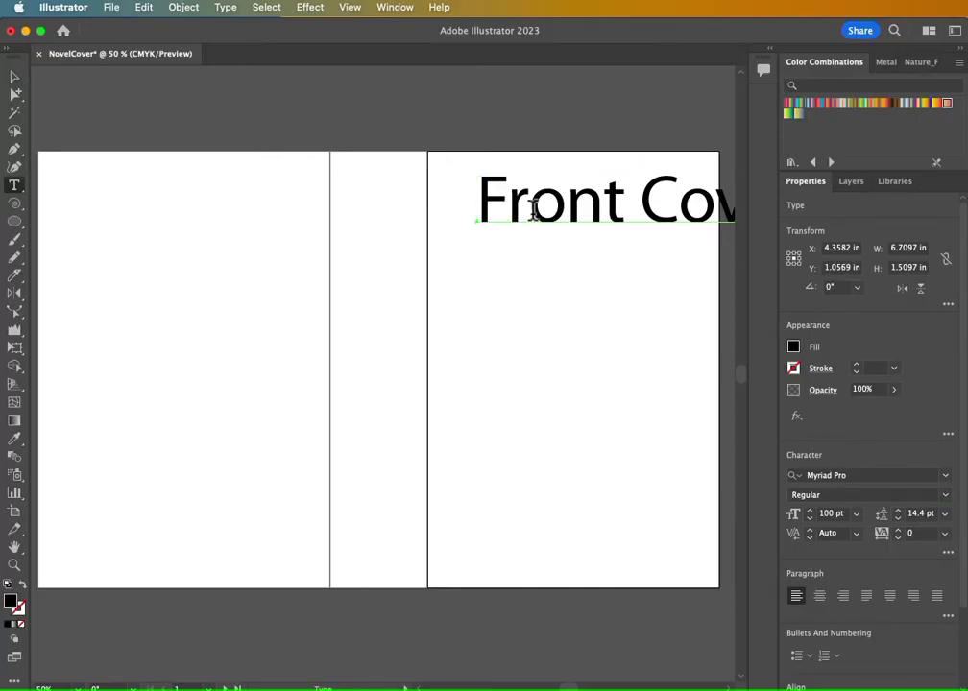
left_click(641, 206)
key("Return")
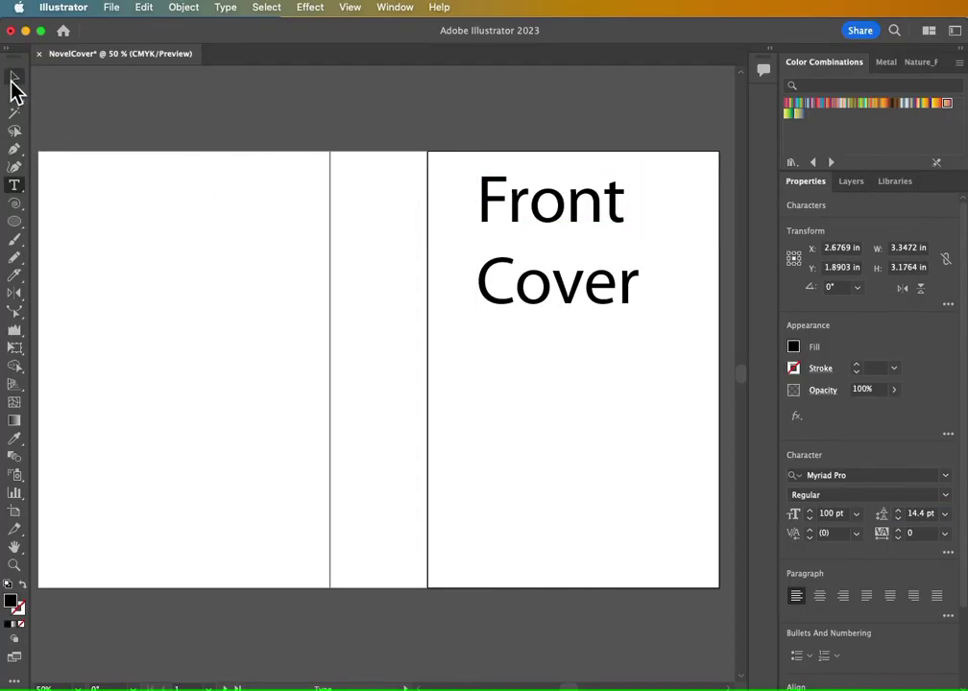
left_click(13, 79)
Type 'SPINE' with the Vertical Type tool in the spine panel and centre it horizontally
left_click(11, 186)
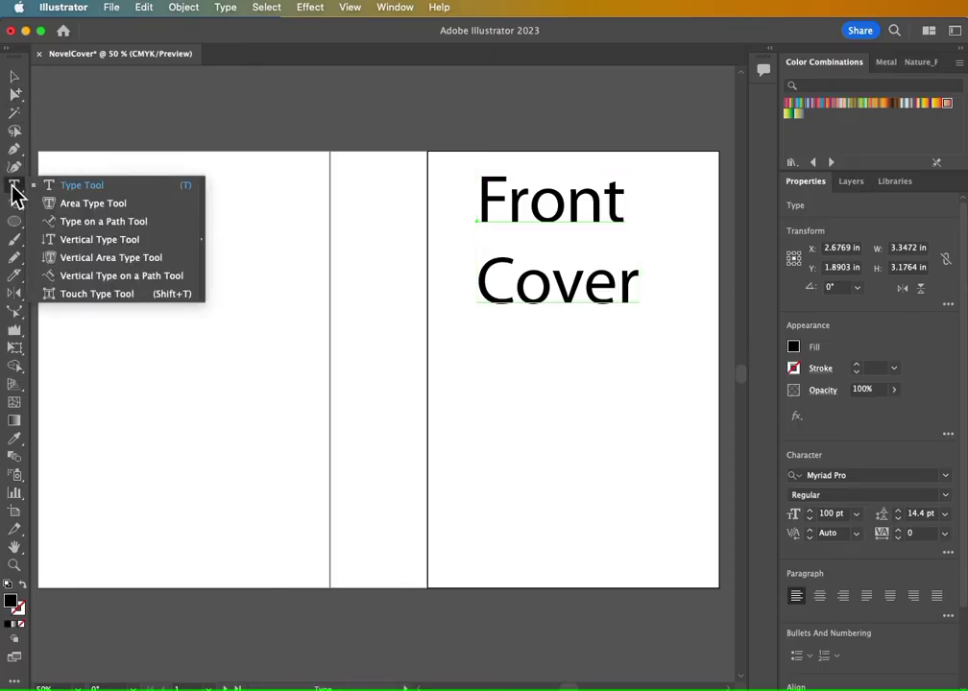
left_click(91, 241)
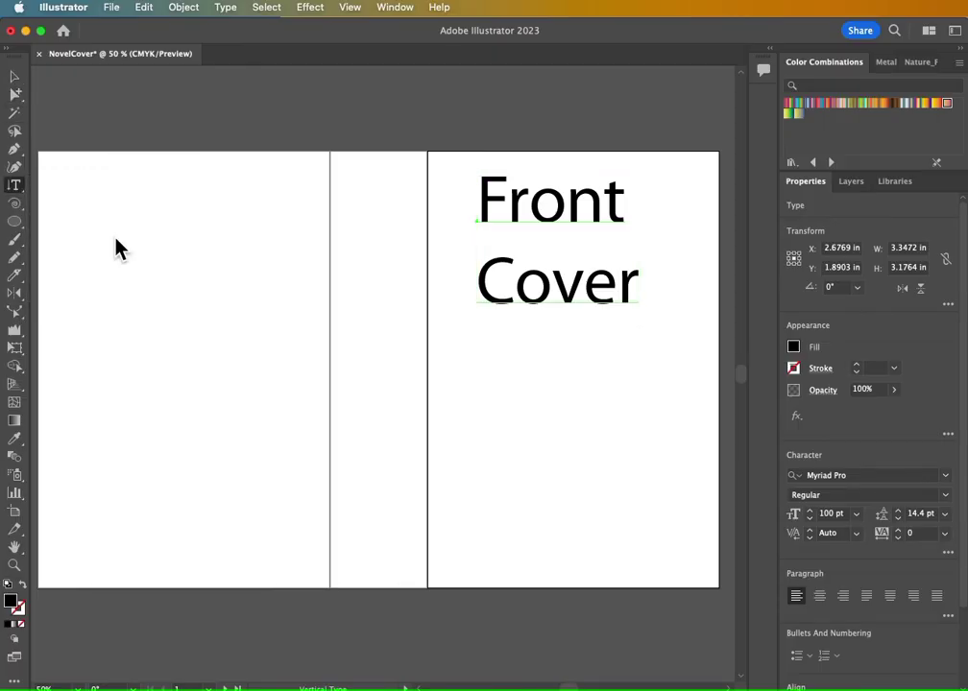
left_click(362, 193)
type("S")
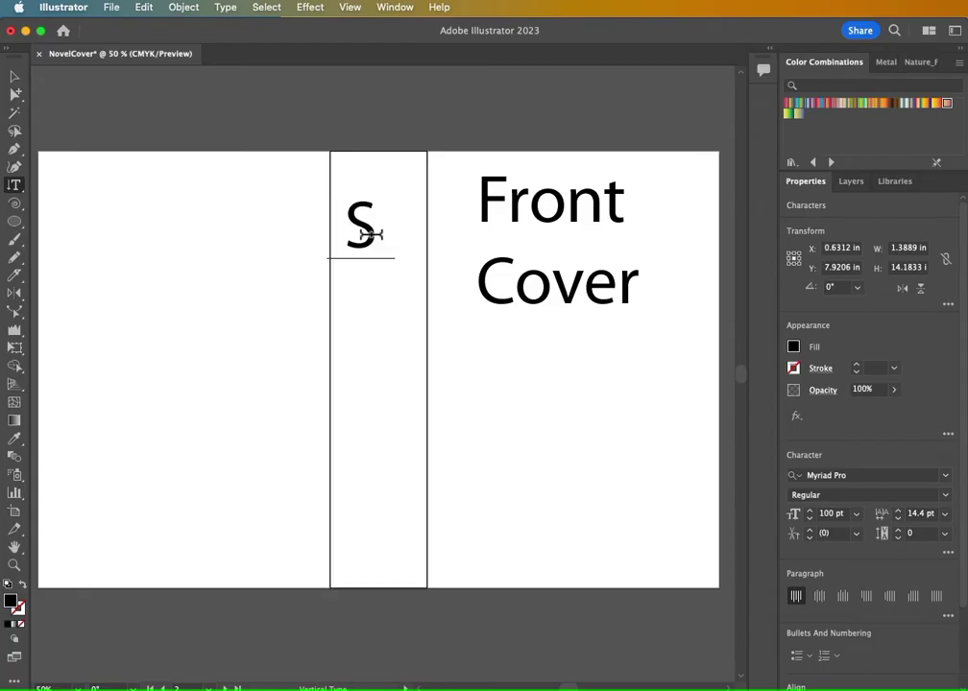
type("PINE")
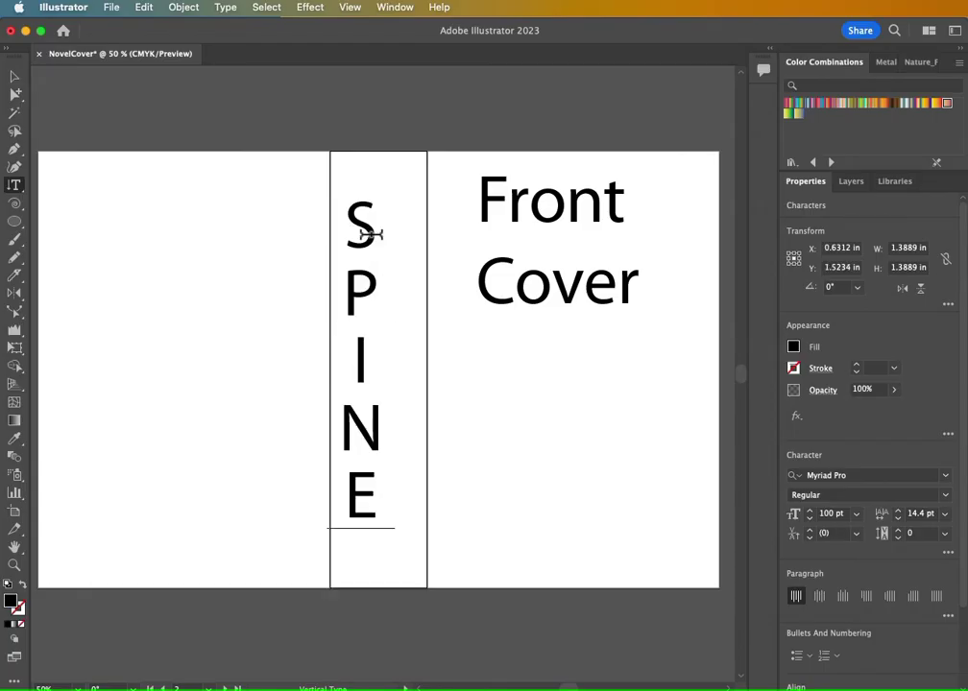
left_click(14, 75)
left_click_drag(352, 320, 380, 313)
left_click(528, 286)
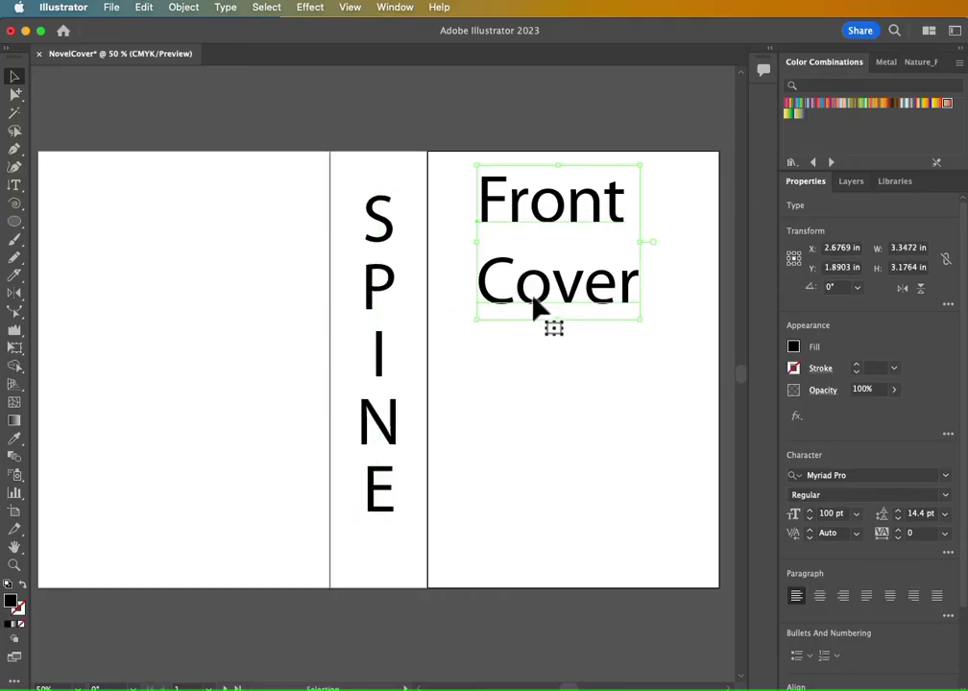
Nudge the Front Cover title lower and right, and Alt-drag a copy onto the back panel
left_click_drag(534, 299, 543, 312)
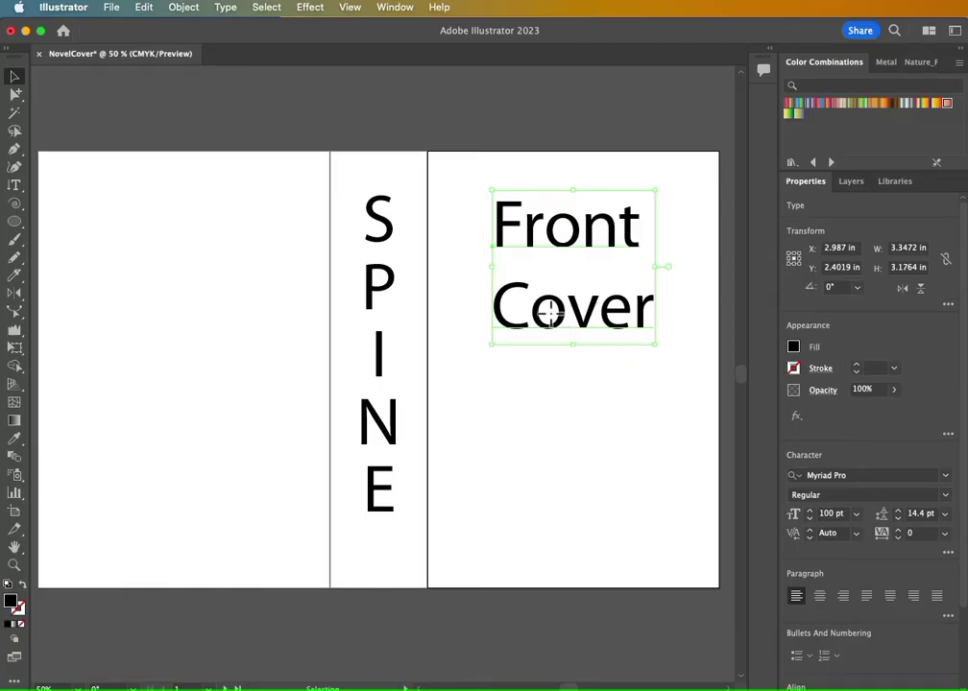
left_click_drag(550, 312, 166, 338)
key("space")
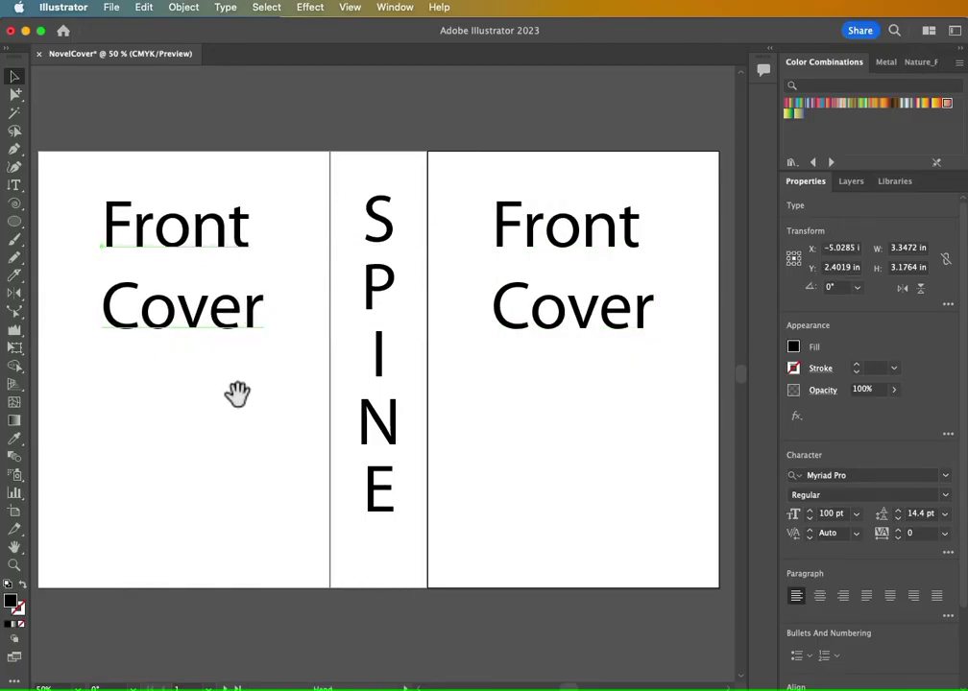
left_click_drag(237, 393, 336, 388)
Replace 'Front' with 'Back' in the copied title so it reads 'Back Cover'
left_click(15, 187)
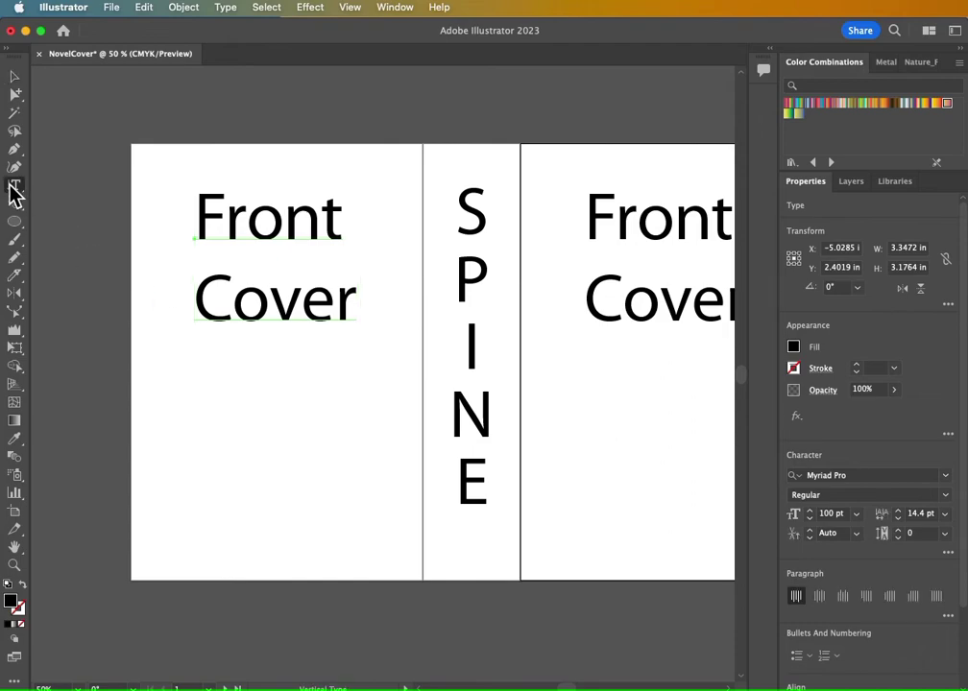
left_click_drag(14, 188, 79, 185)
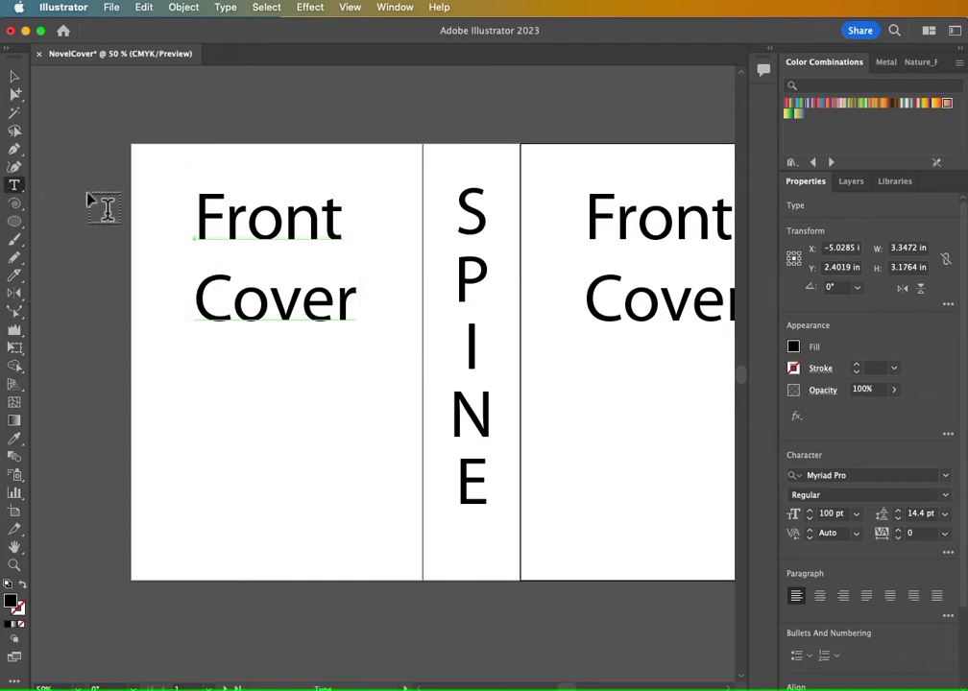
double_click(230, 222)
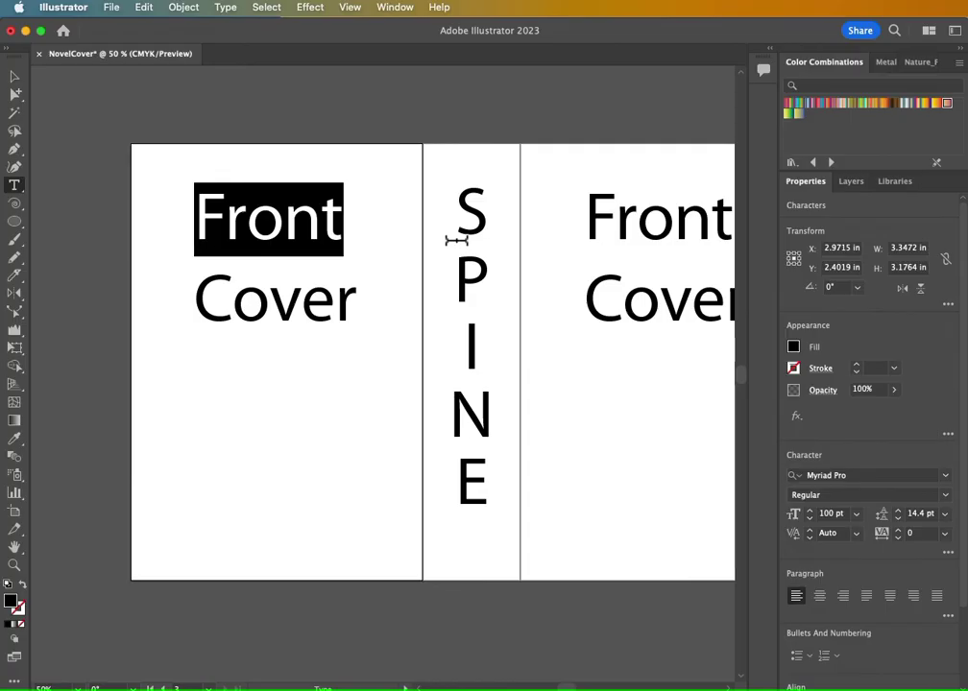
type("BACK")
key("BackSpace")
key("BackSpace")
key("BackSpace")
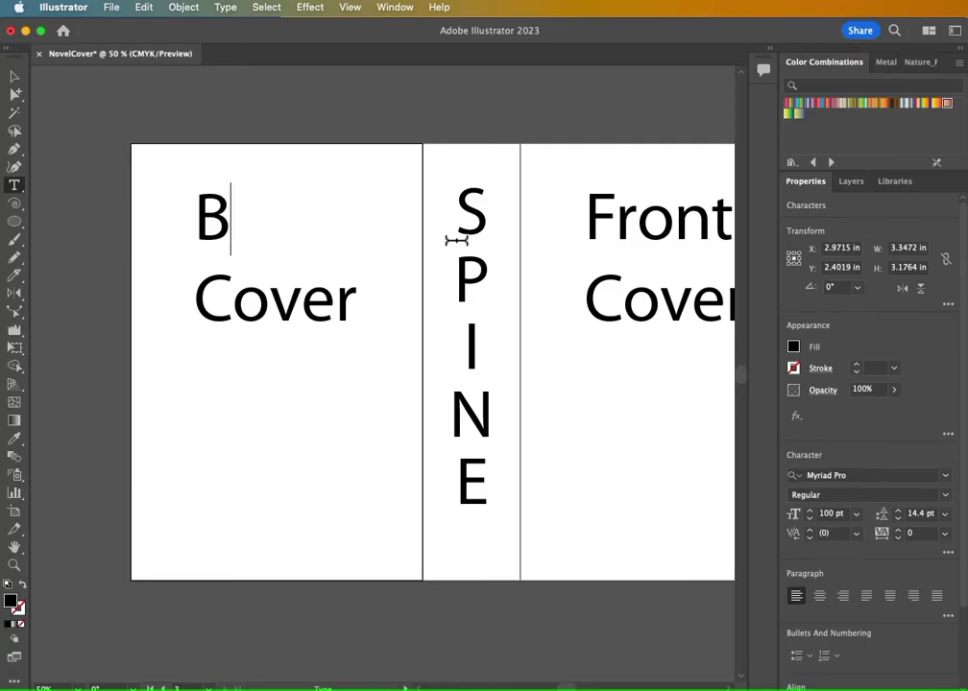
type("ack")
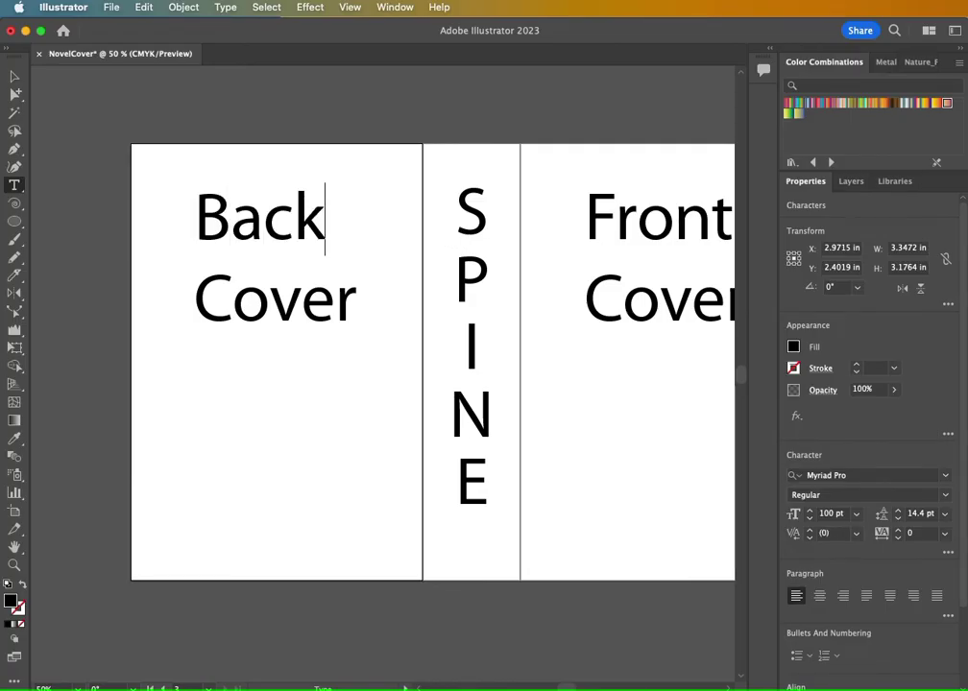
left_click(850, 181)
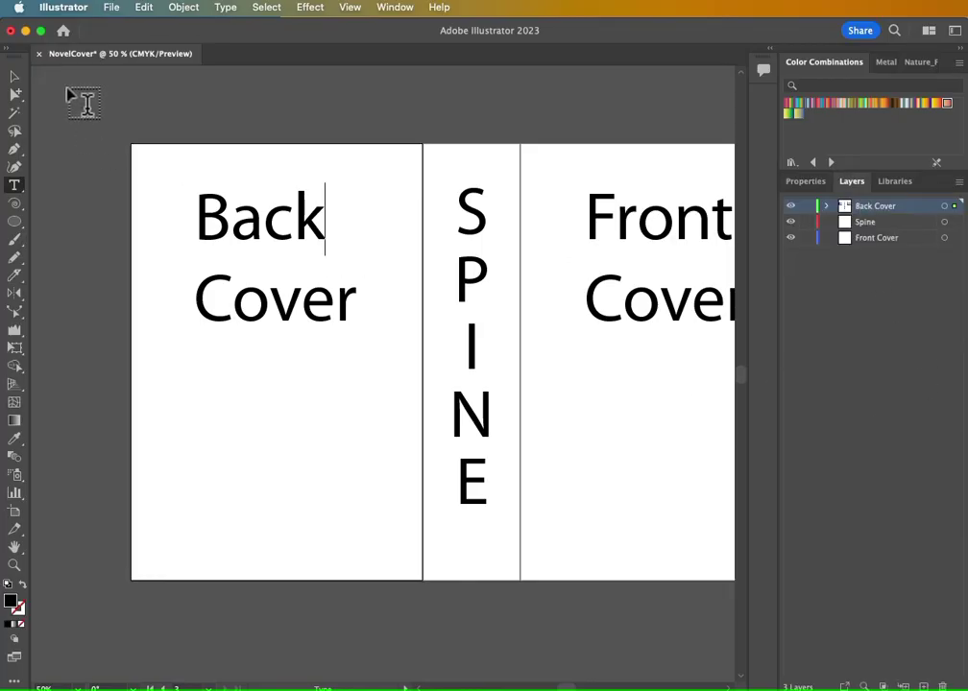
left_click(14, 76)
Move the SPINE and Front Cover text onto the Spine and Front Cover layers, then deselect and zoom out
left_click(343, 415)
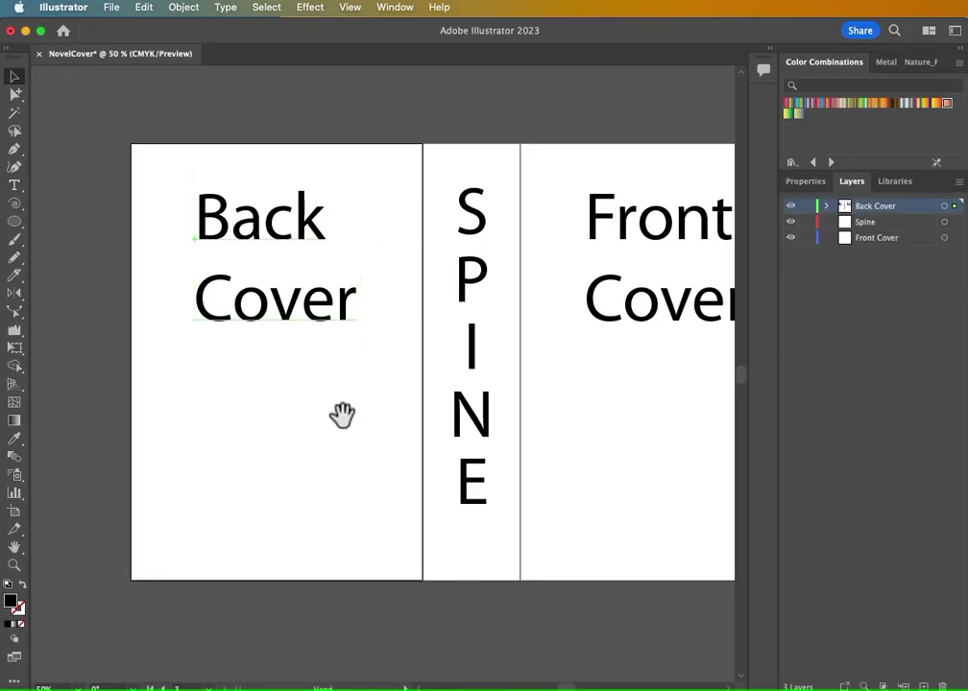
left_click_drag(343, 415, 268, 410)
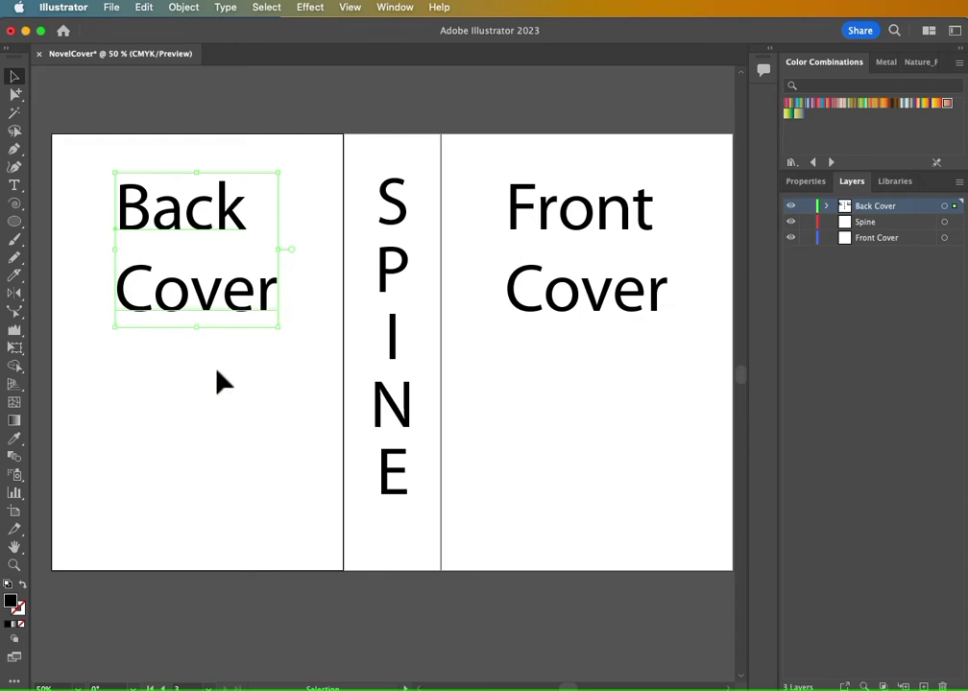
left_click(397, 303)
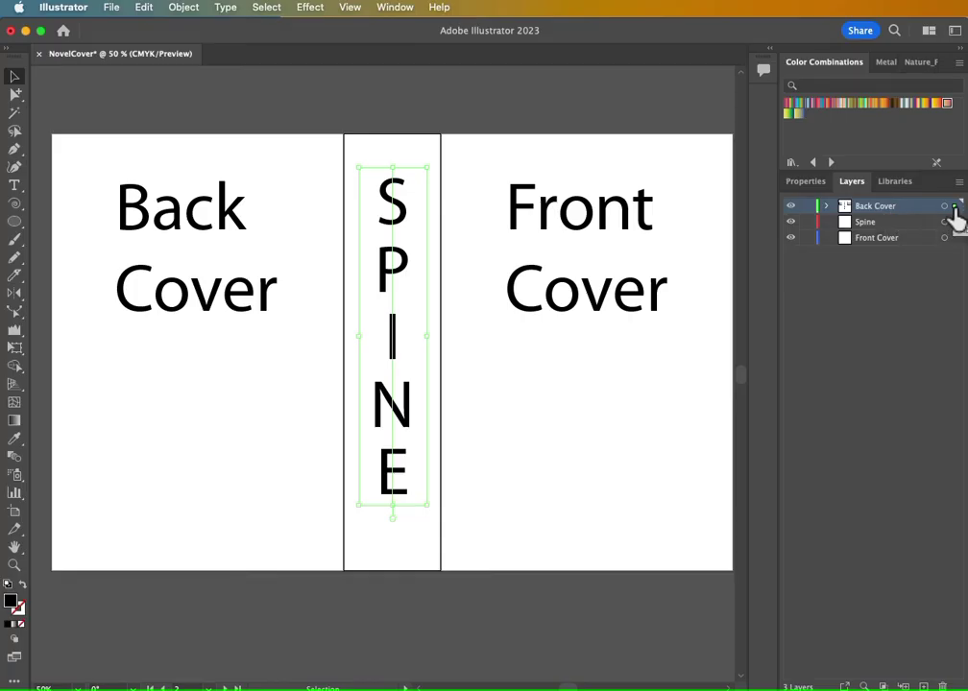
left_click_drag(955, 207, 955, 222)
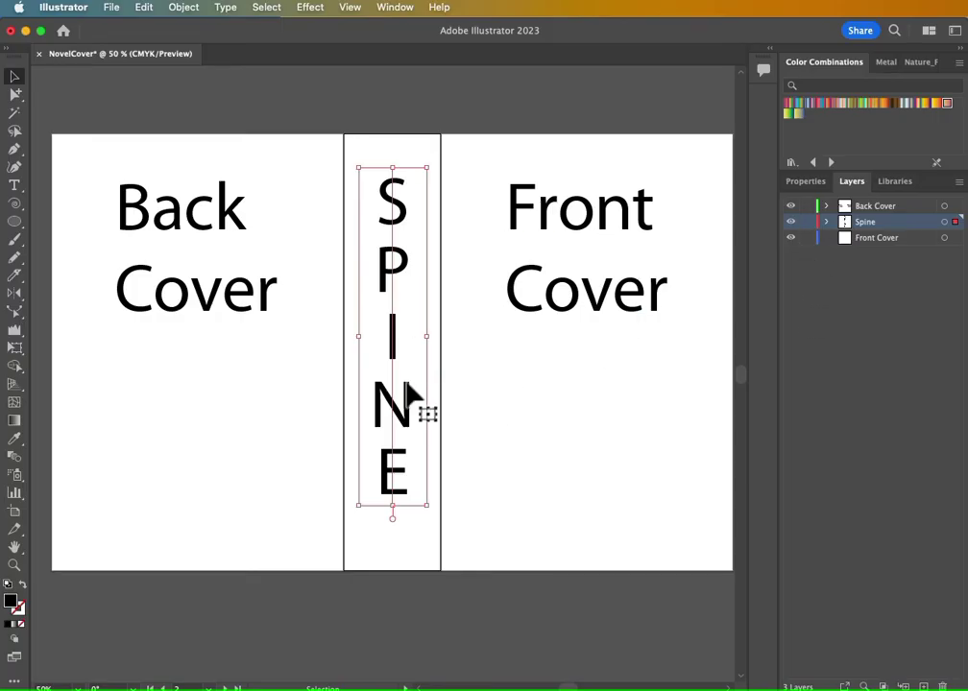
left_click(598, 305)
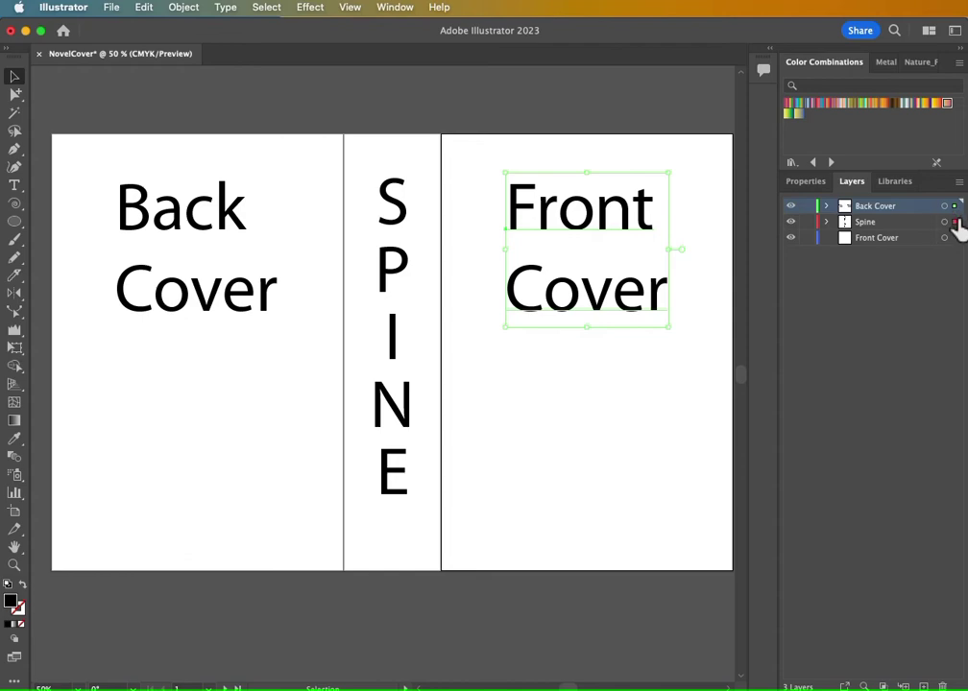
left_click_drag(957, 243, 953, 244)
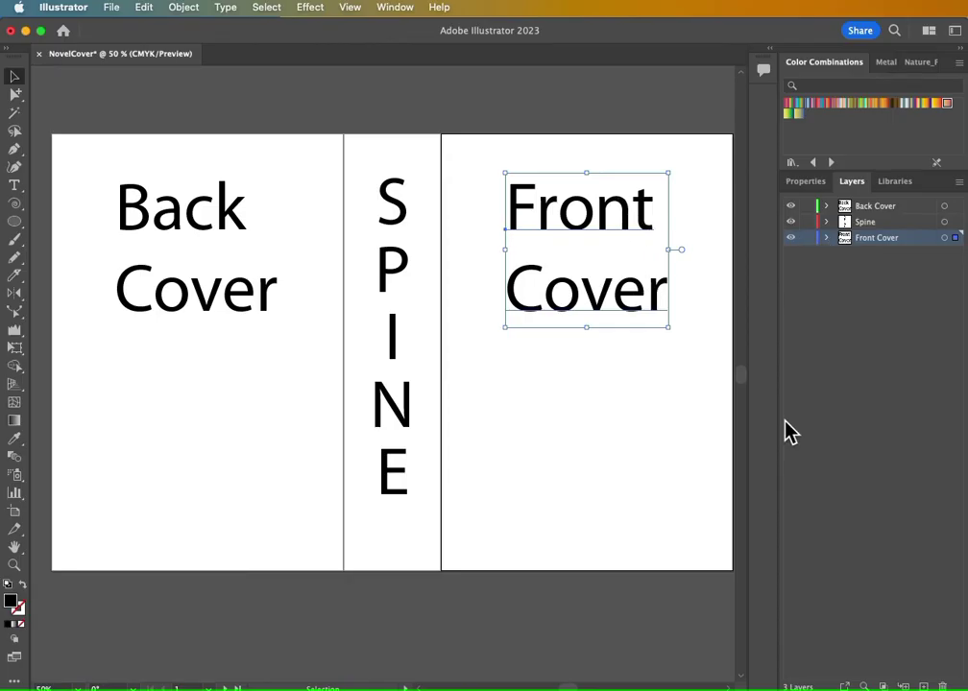
left_click(535, 611)
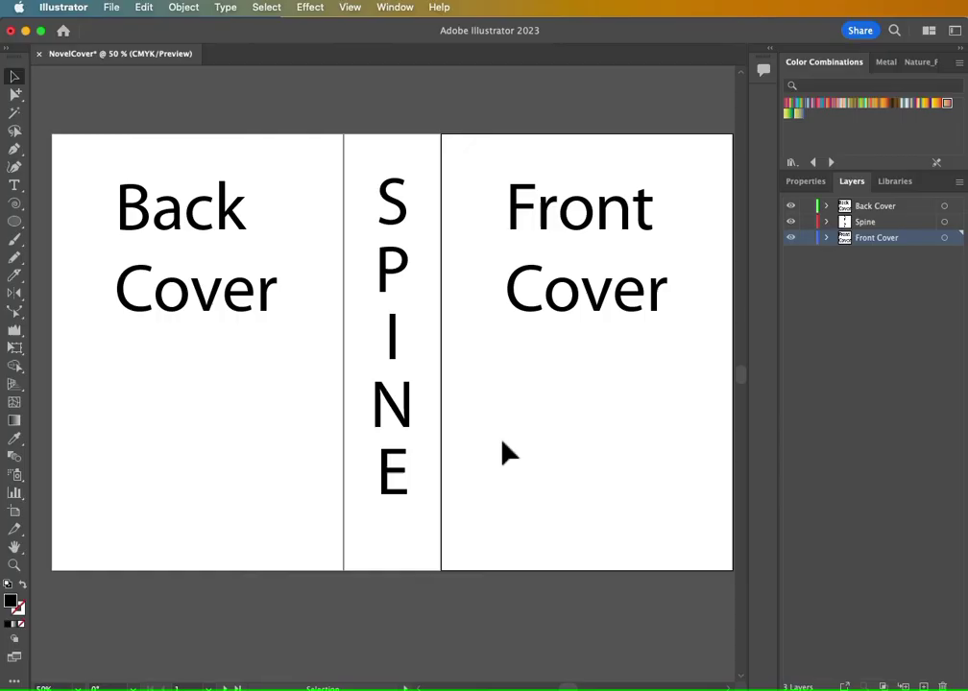
key("super+minus")
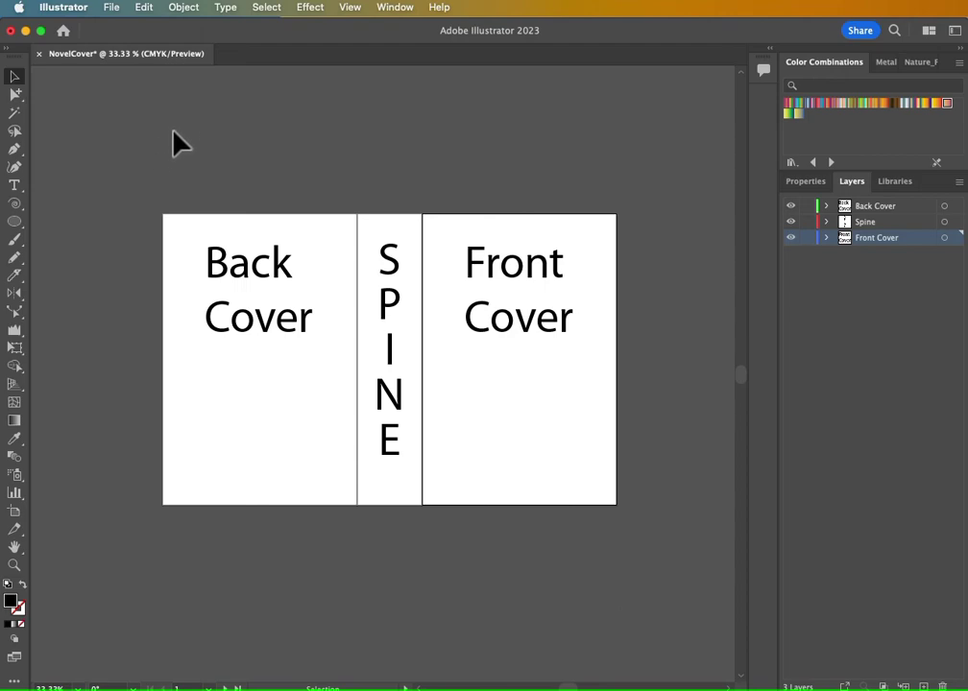
Launch an Adobe Stock search in Firefox from Illustrator's File menu
left_click(113, 8)
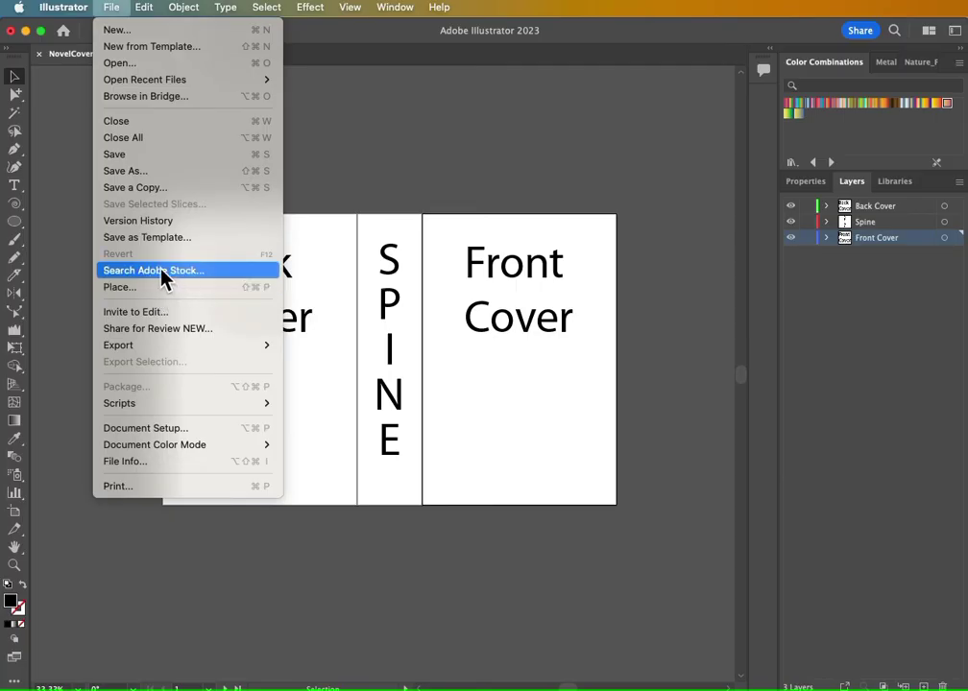
left_click(200, 272)
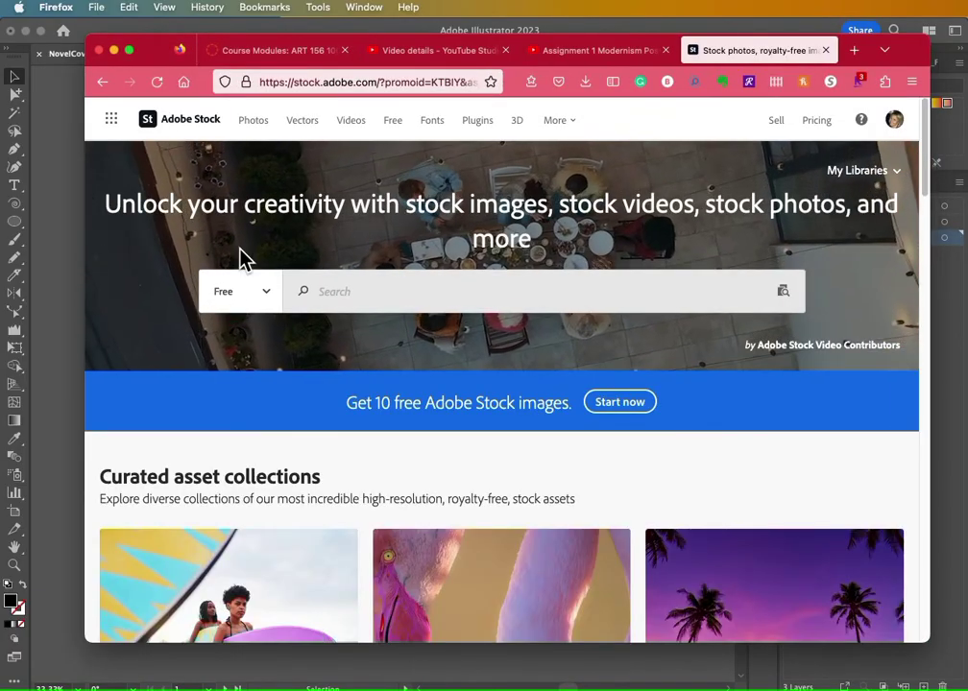
Keep the Adobe Stock search on Free assets and run the recent search 'texture background'
left_click(268, 296)
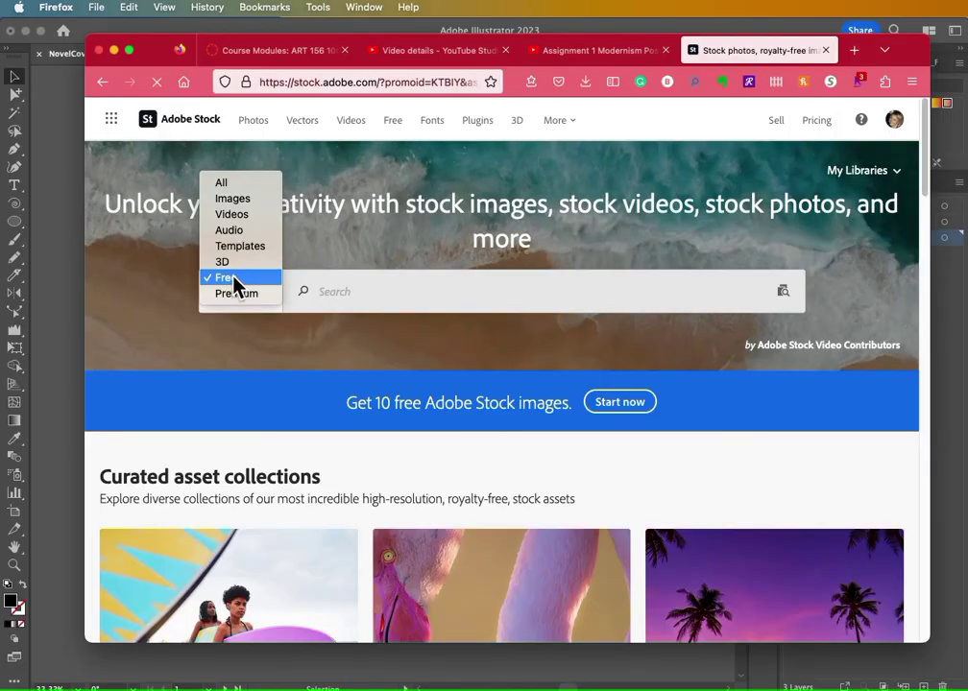
left_click(239, 279)
left_click(336, 292)
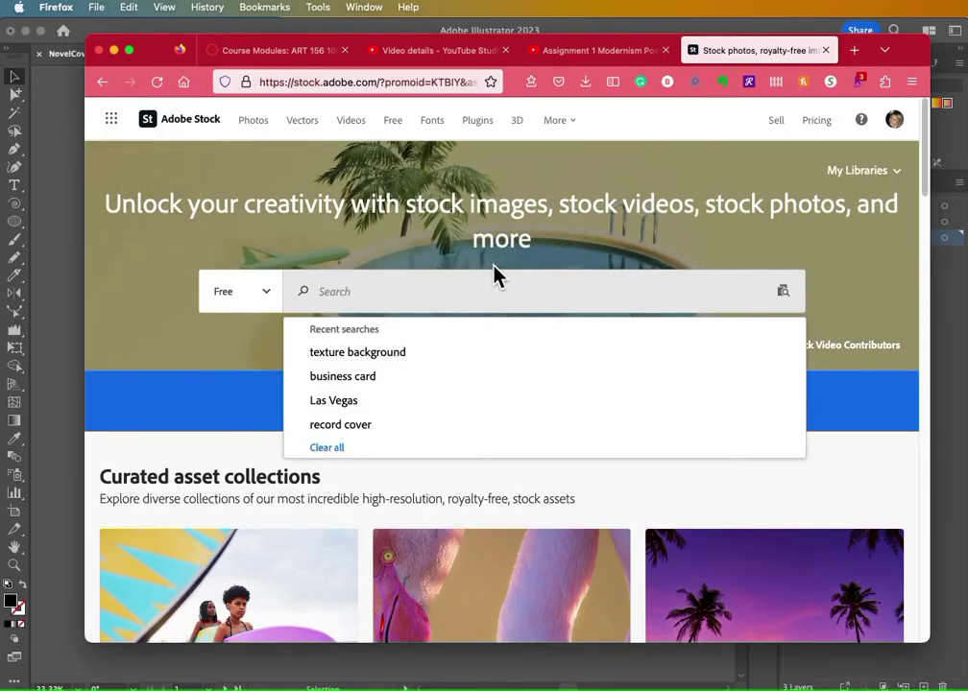
left_click(389, 355)
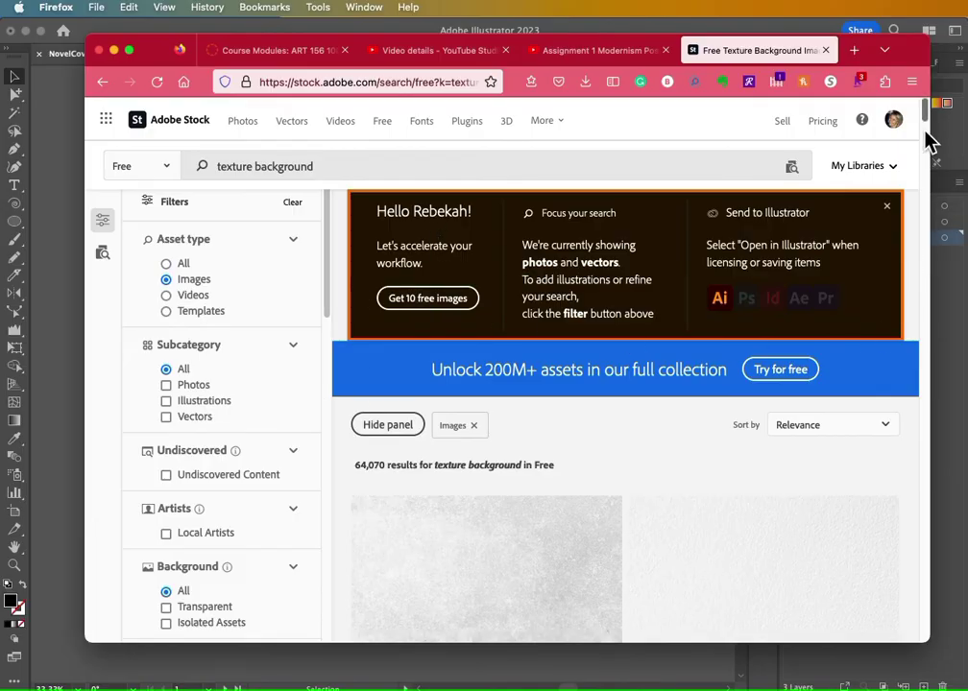
Scroll through the free texture background results to find the grey limestone texture
scroll(921, 140, "down", 5)
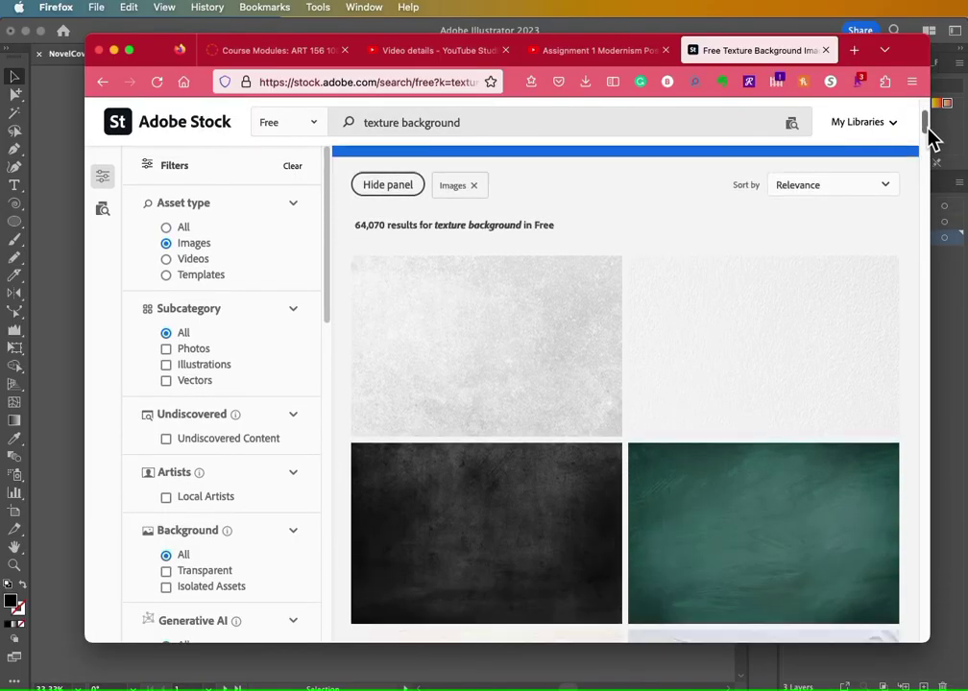
scroll(929, 137, "down", 1)
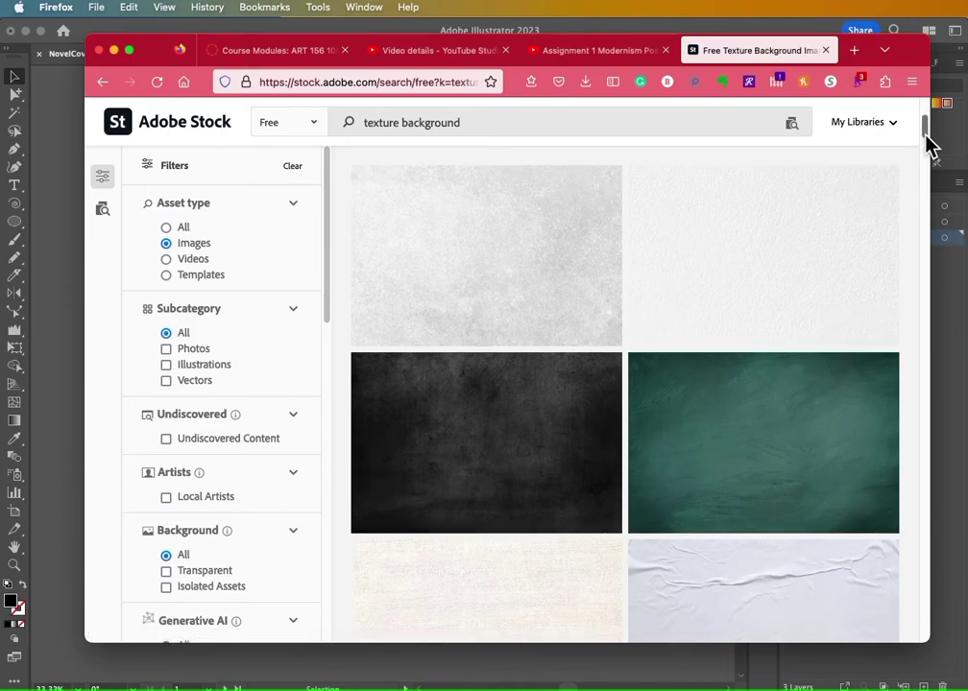
scroll(929, 149, "down", 5)
left_click_drag(928, 168, 908, 295)
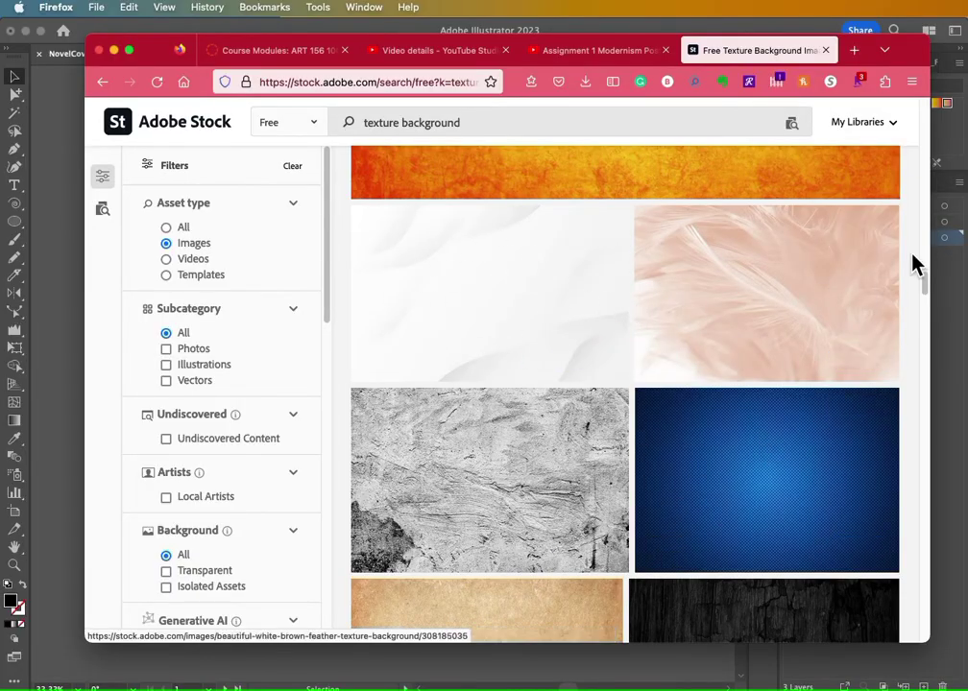
left_click_drag(929, 280, 928, 305)
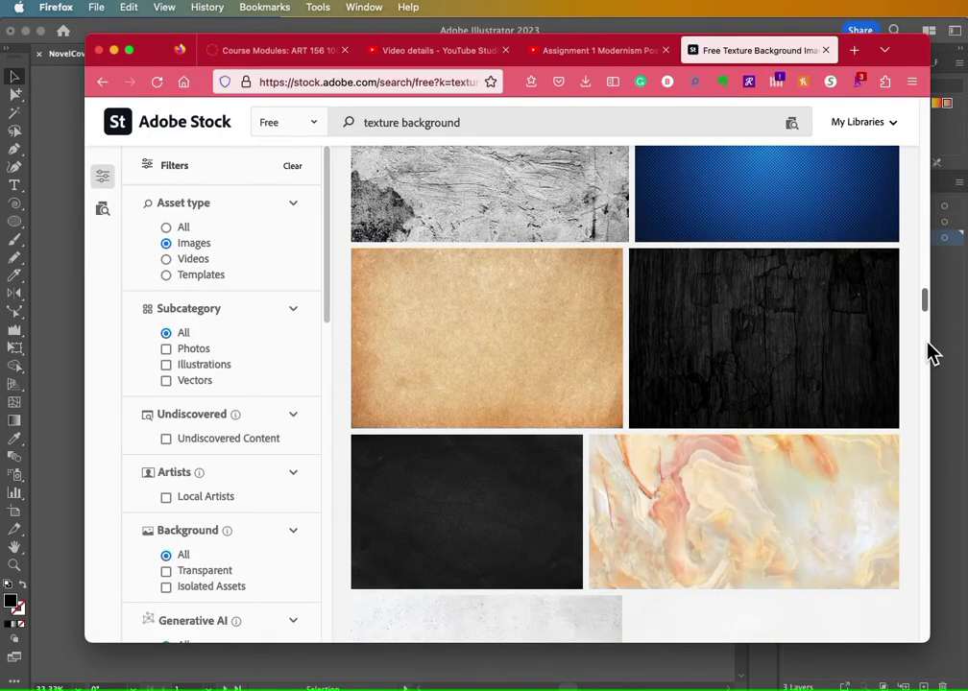
left_click_drag(933, 313, 944, 245)
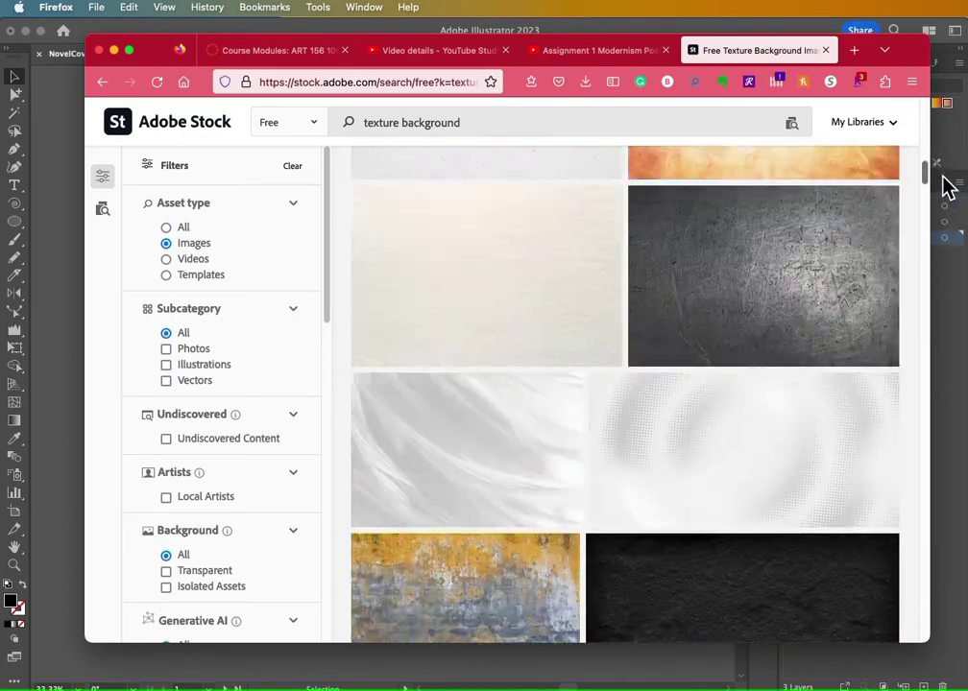
left_click_drag(945, 187, 926, 137)
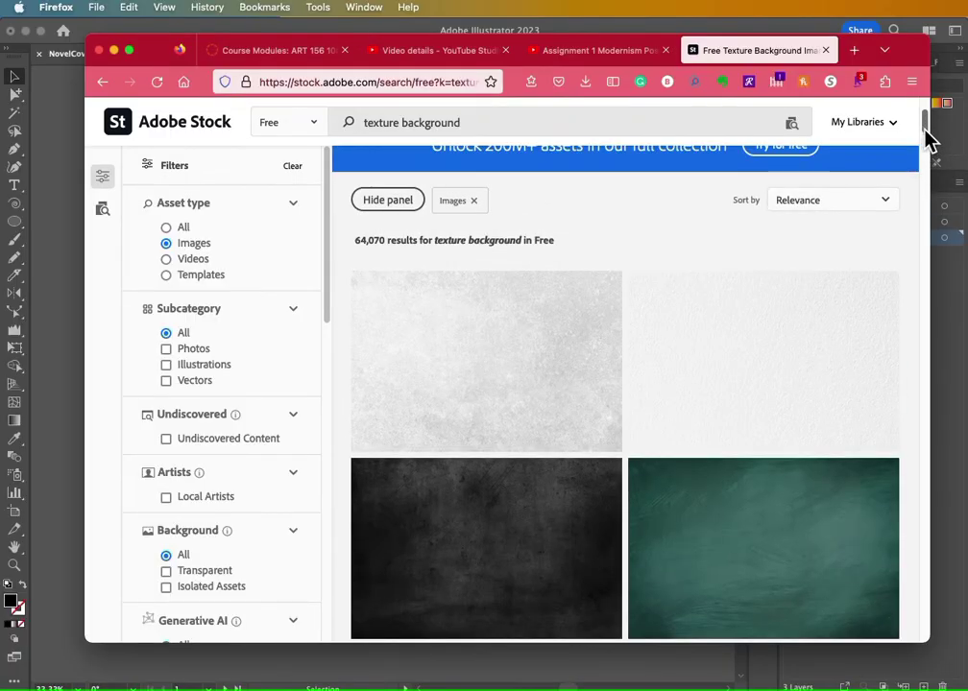
scroll(574, 371, "down", 3)
Open the grey limestone texture, license it for free to download it, then return to Illustrator
left_click(693, 238)
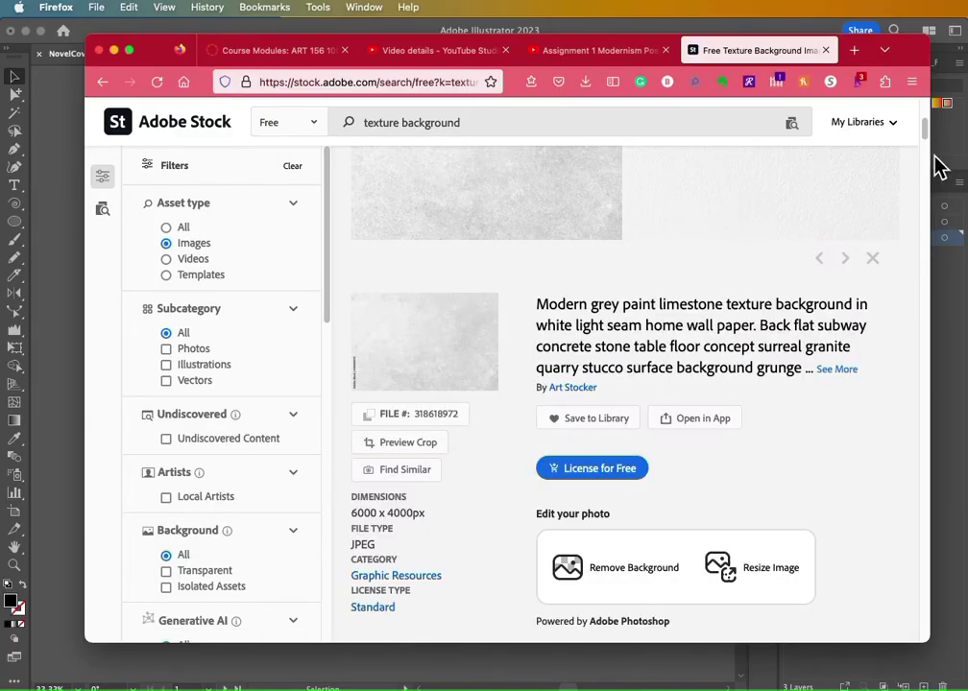
left_click(592, 471)
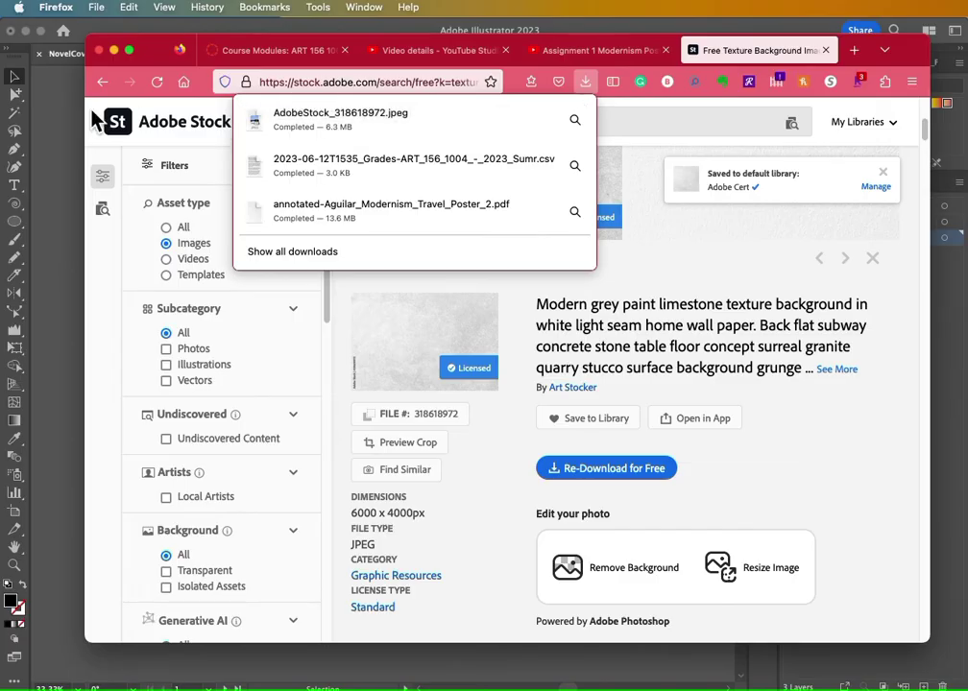
left_click(52, 117)
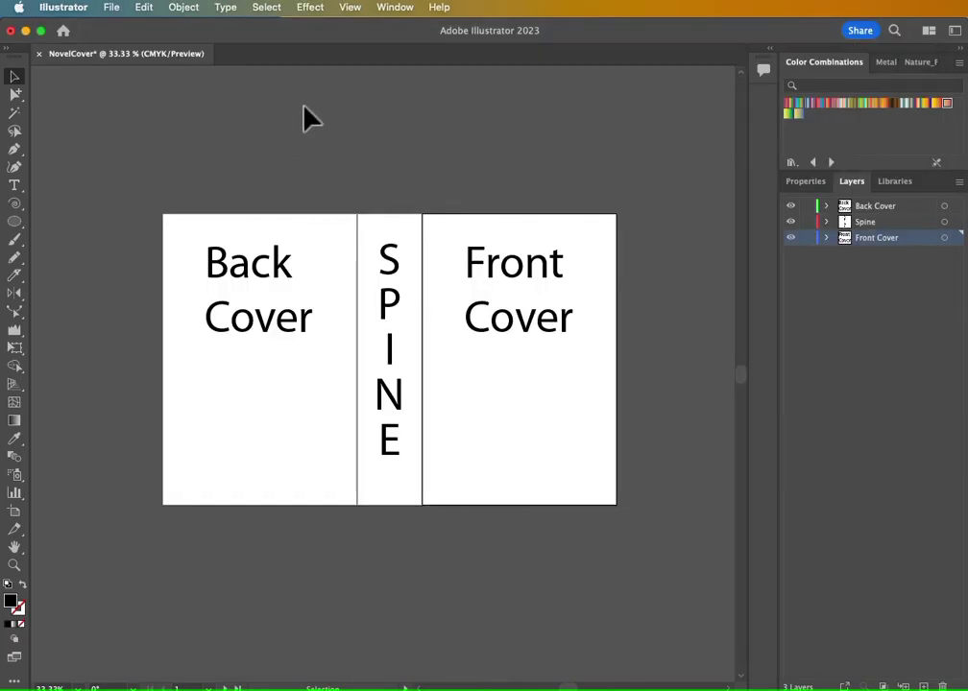
Place AdobeStock_318618972.jpeg from Downloads across the whole cover spread and add a new layer
left_click(110, 8)
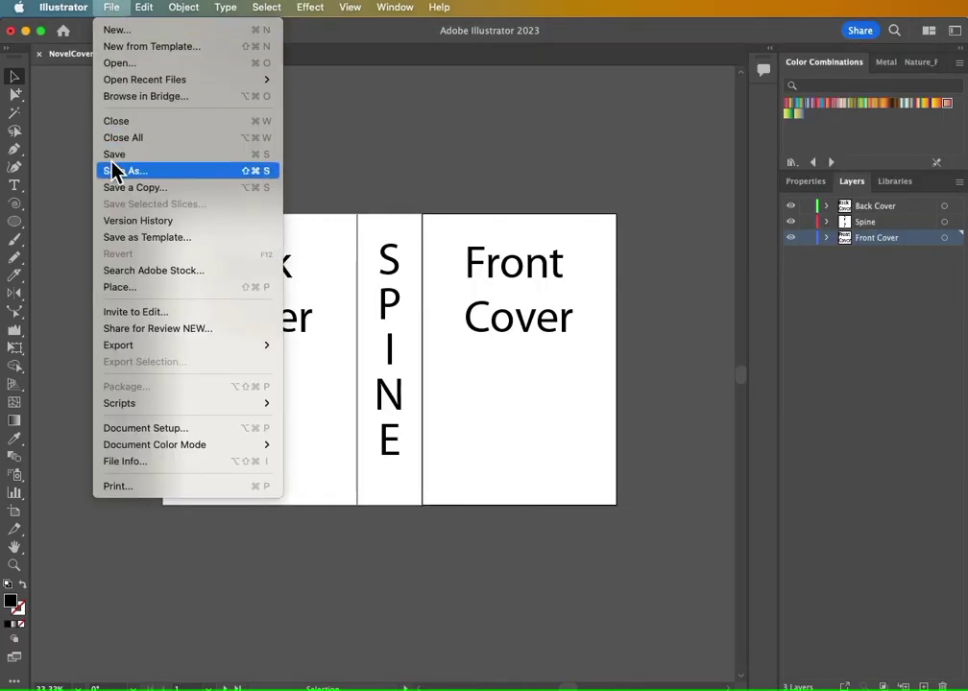
left_click(117, 288)
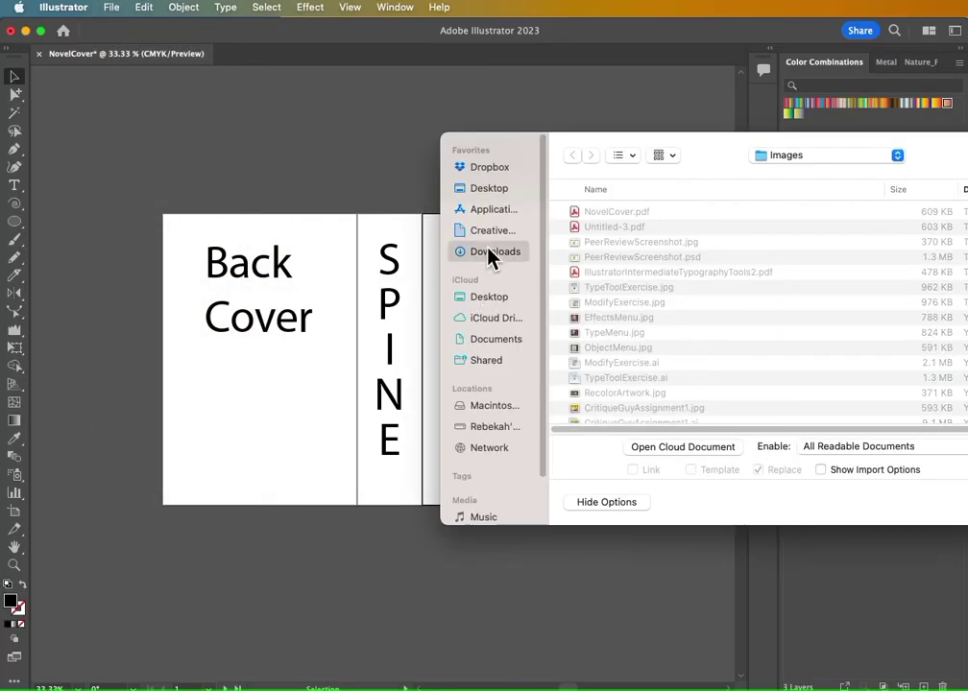
left_click(492, 252)
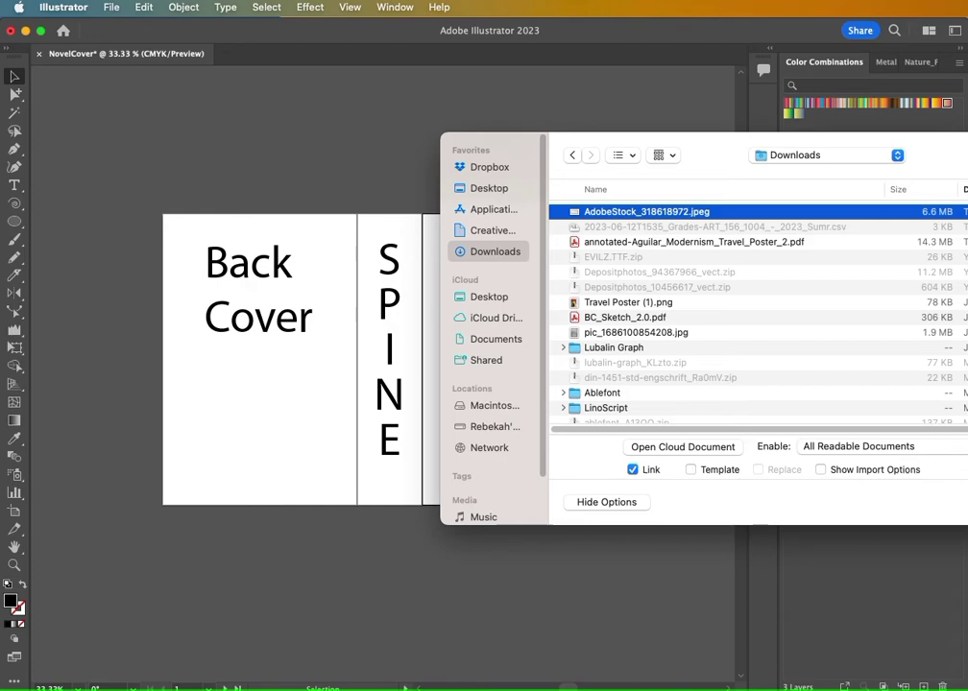
key("Return")
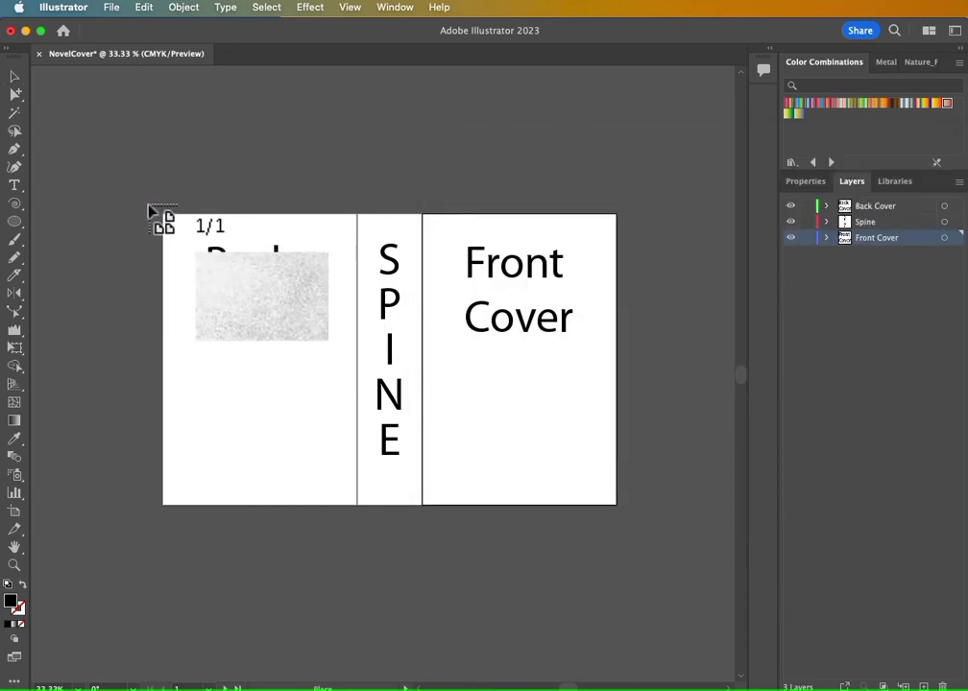
left_click_drag(145, 204, 631, 564)
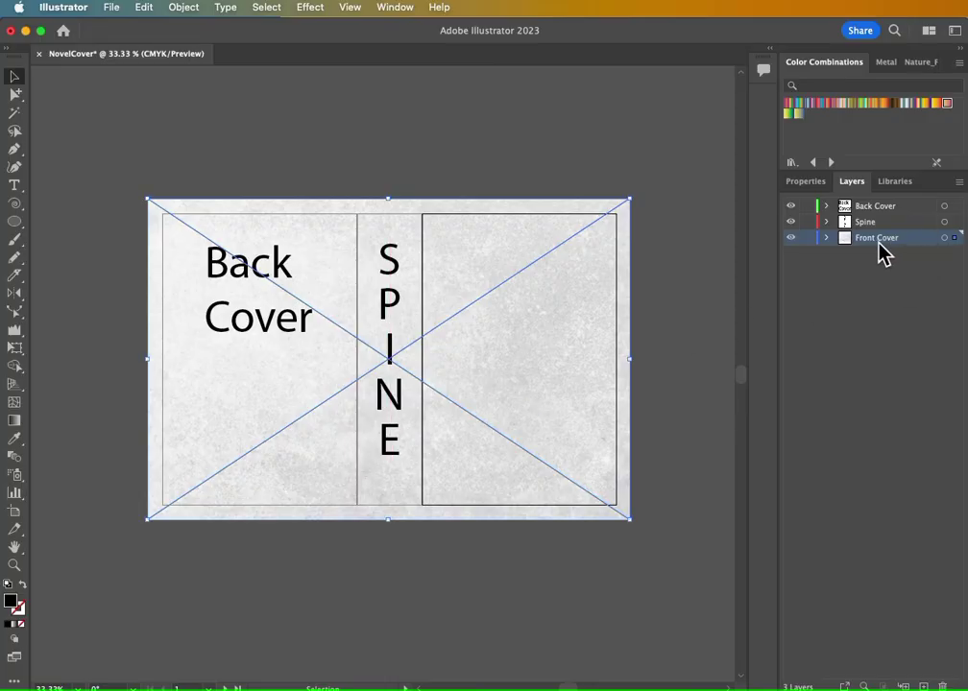
left_click(922, 686)
Move the new layer below Front Cover, rename it Background, and lock it
mouse_move(893, 240)
left_mouse_down()
mouse_move(894, 259)
mouse_move(897, 247)
left_mouse_up()
double_click(872, 255)
type("B")
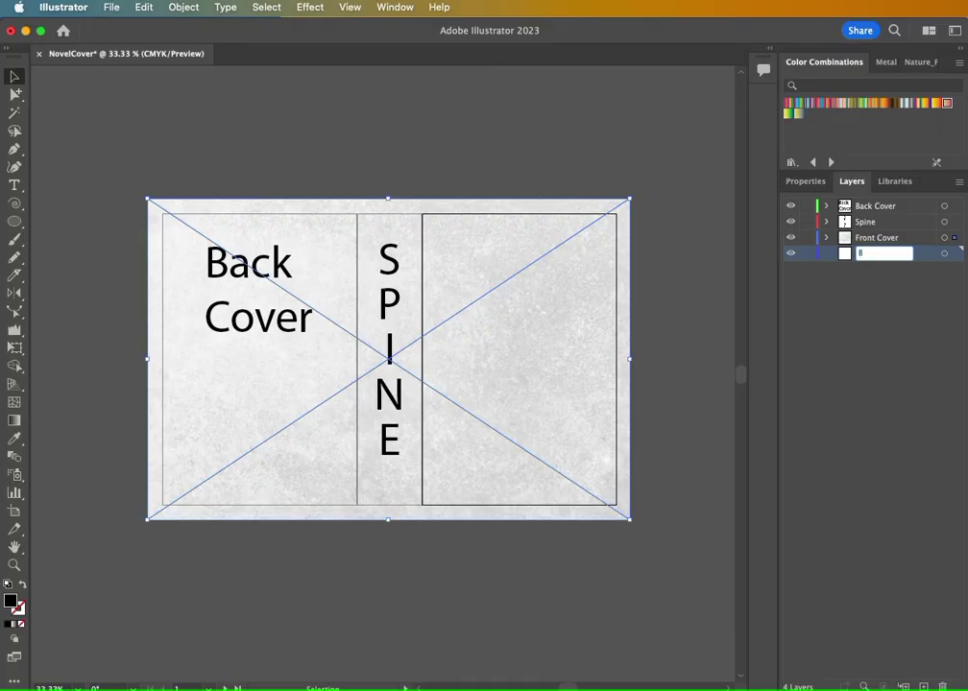
type("ackground")
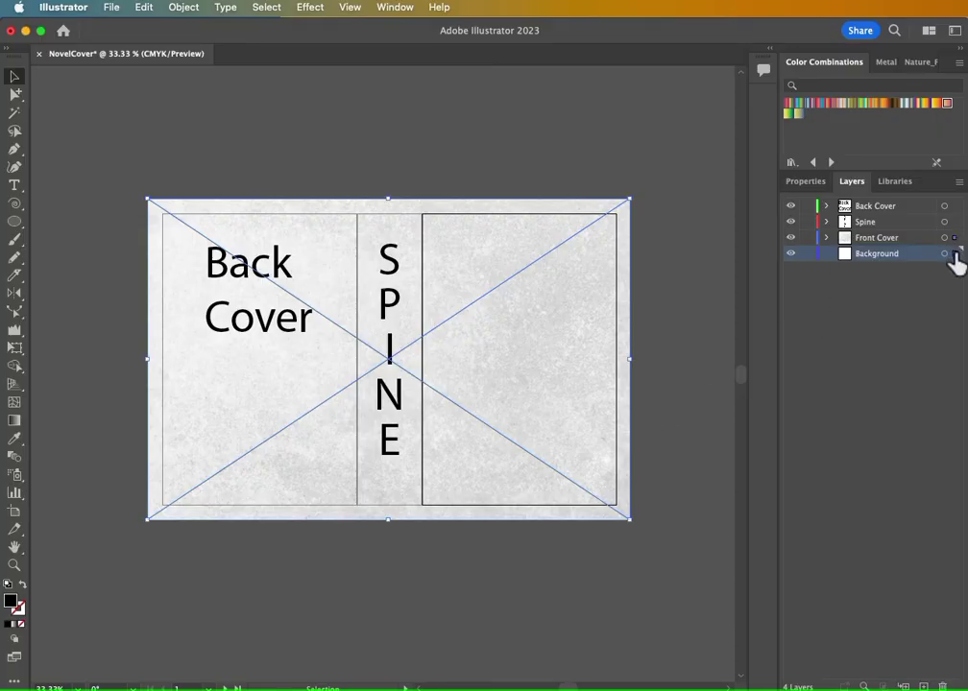
key("Return")
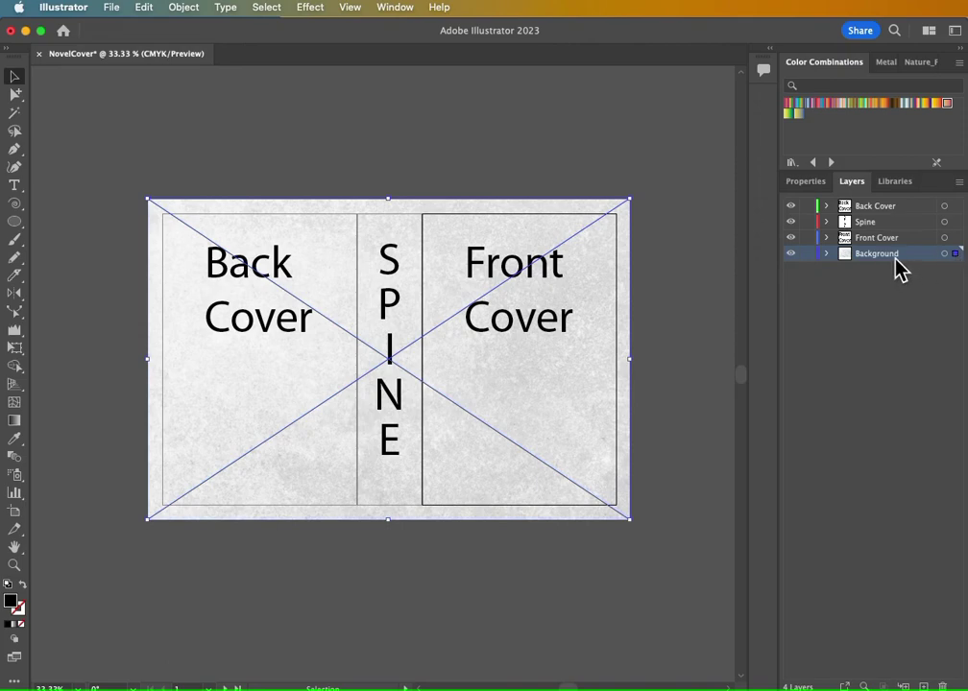
left_click(806, 256)
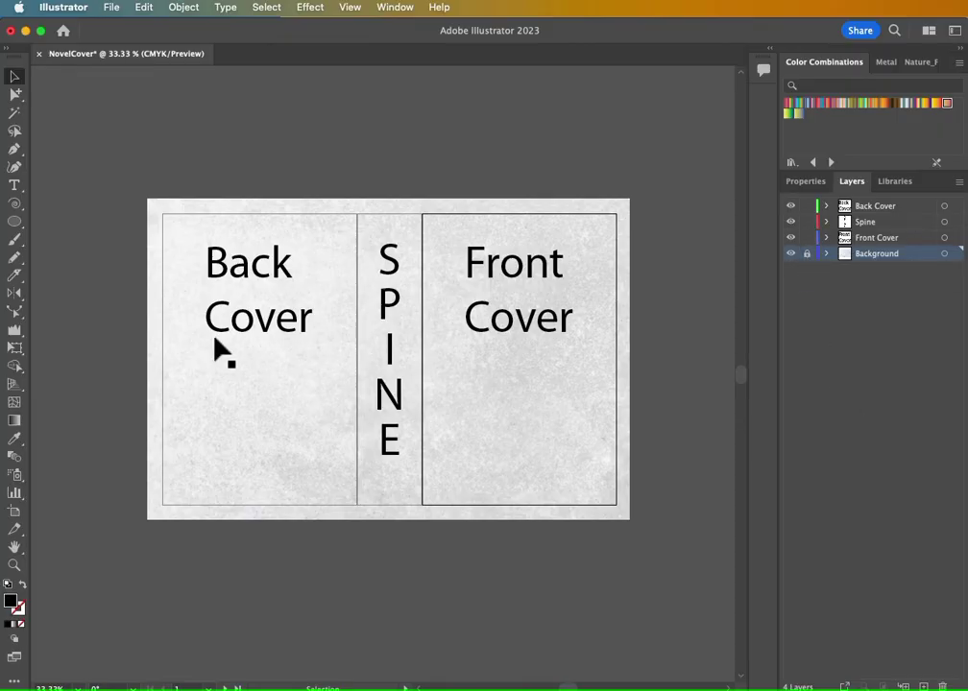
Nudge the Back Cover text slightly down and into place
left_click_drag(226, 321, 217, 323)
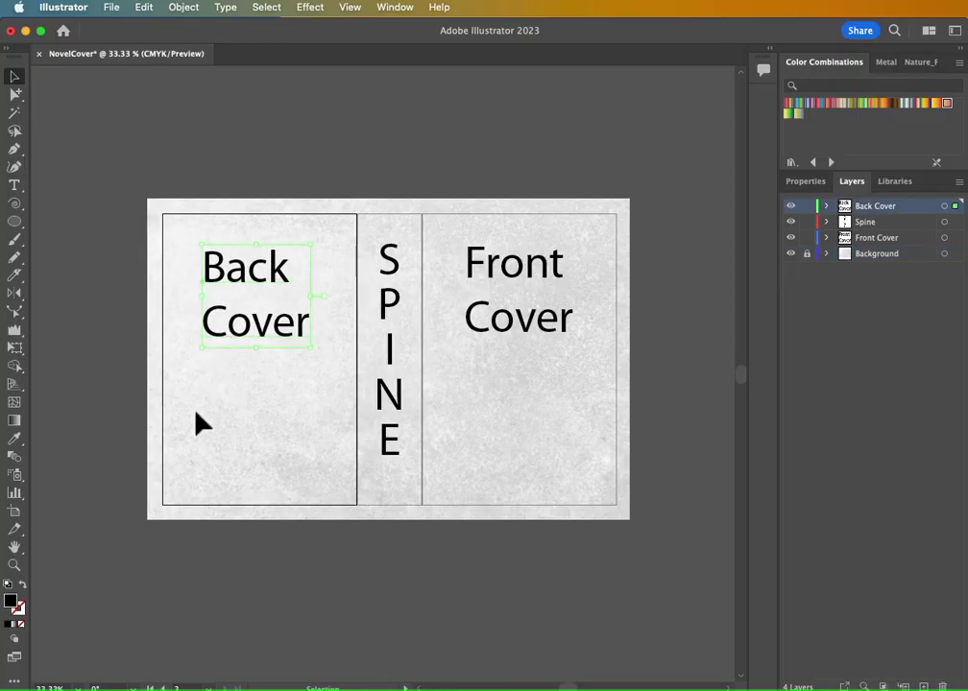
left_click_drag(245, 331, 252, 328)
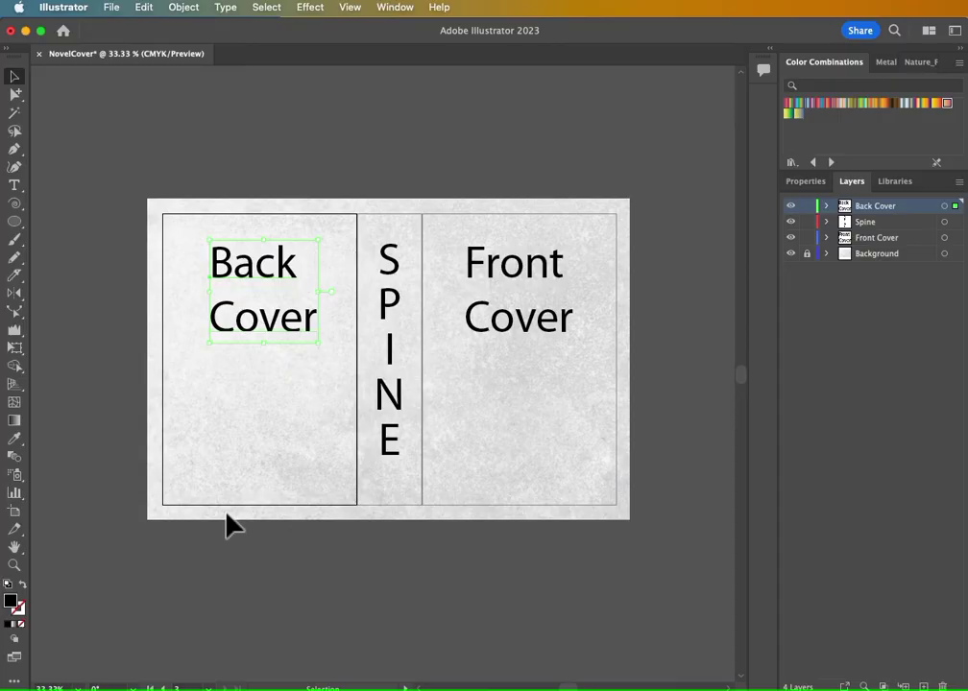
left_click(112, 7)
Save locally as NovelCover.ai in the Images folder, accepting the default Illustrator Options
left_click(193, 152)
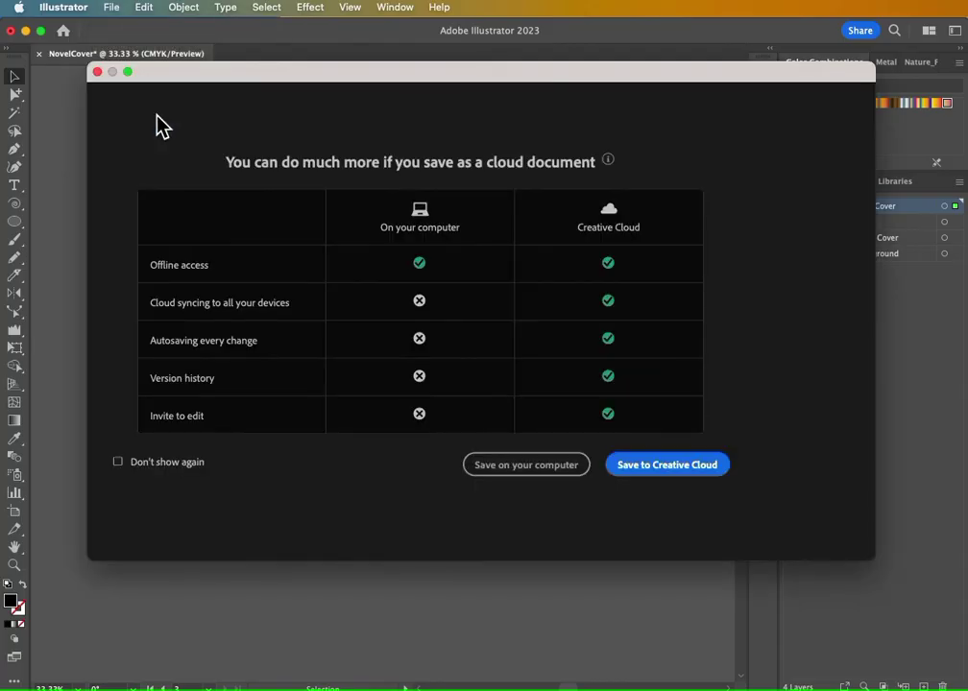
left_click(520, 462)
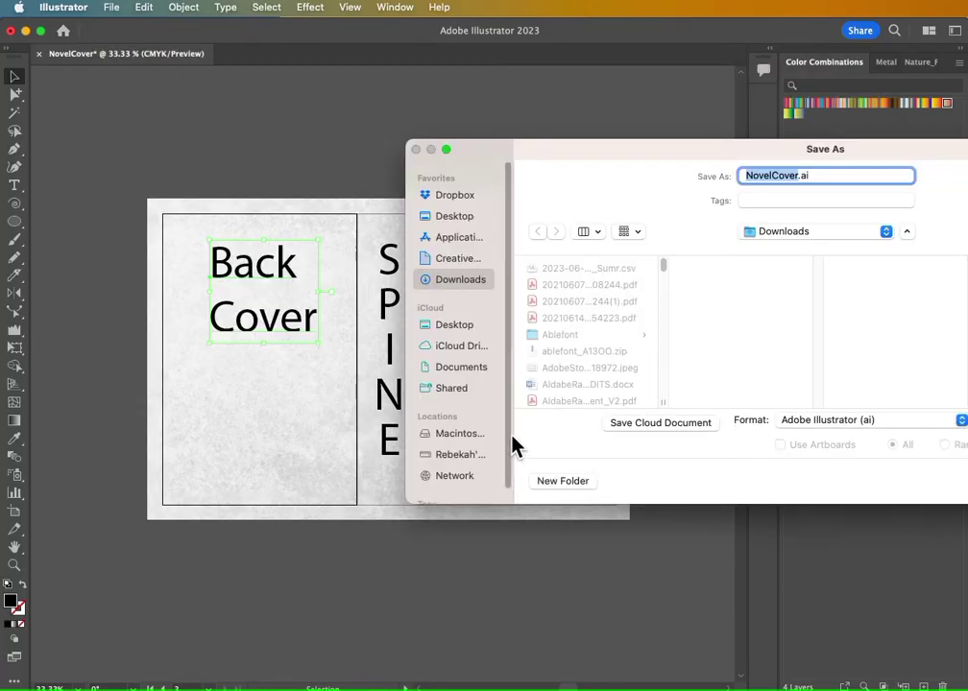
left_click_drag(698, 169, 429, 198)
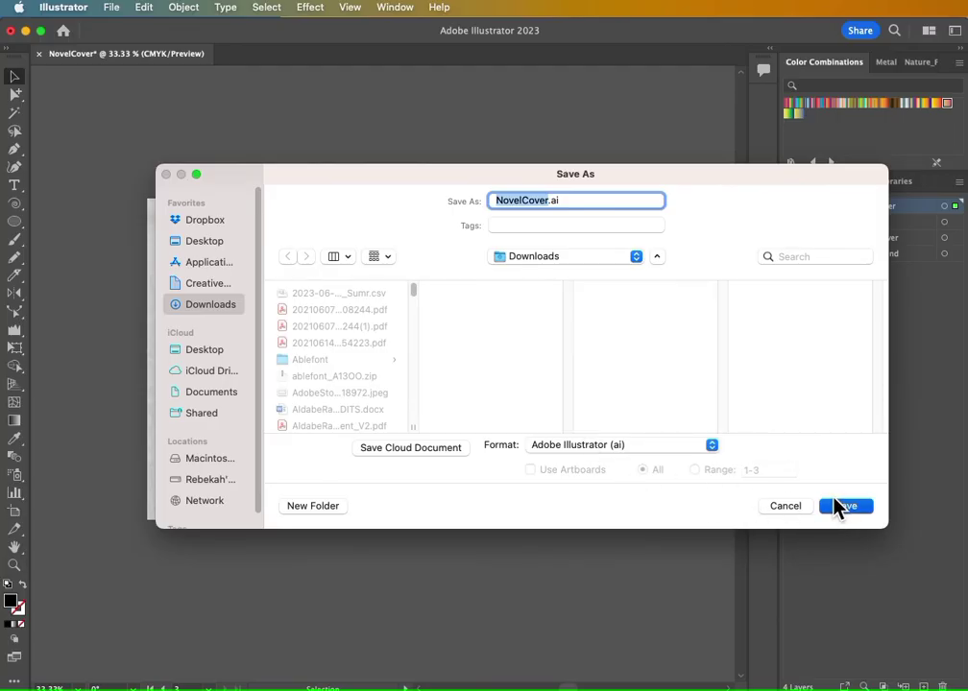
left_click(615, 258)
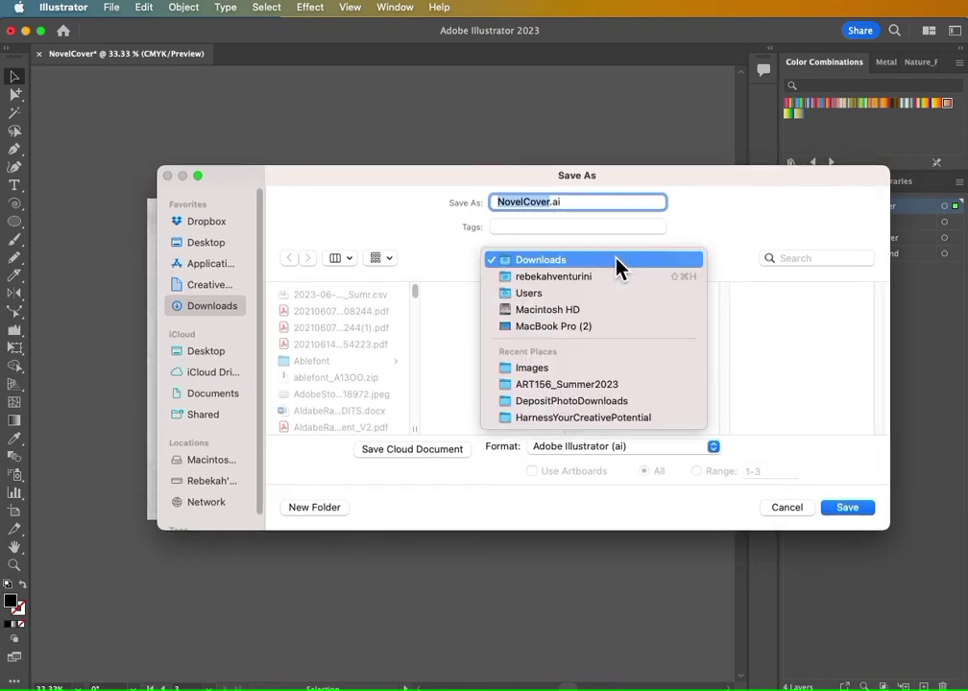
left_click(614, 369)
left_click(847, 507)
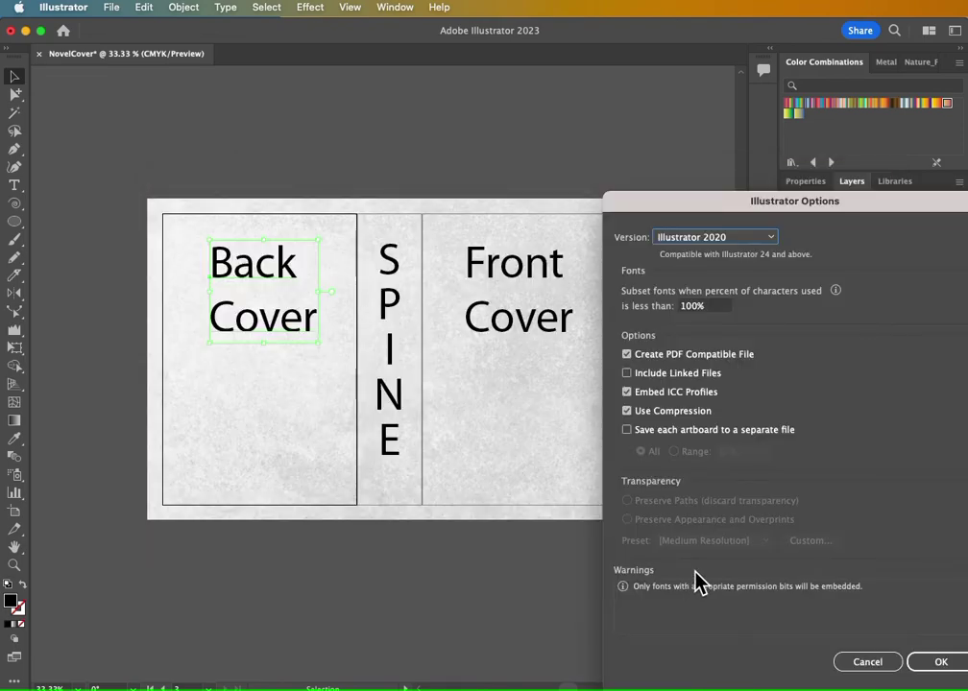
left_click(936, 668)
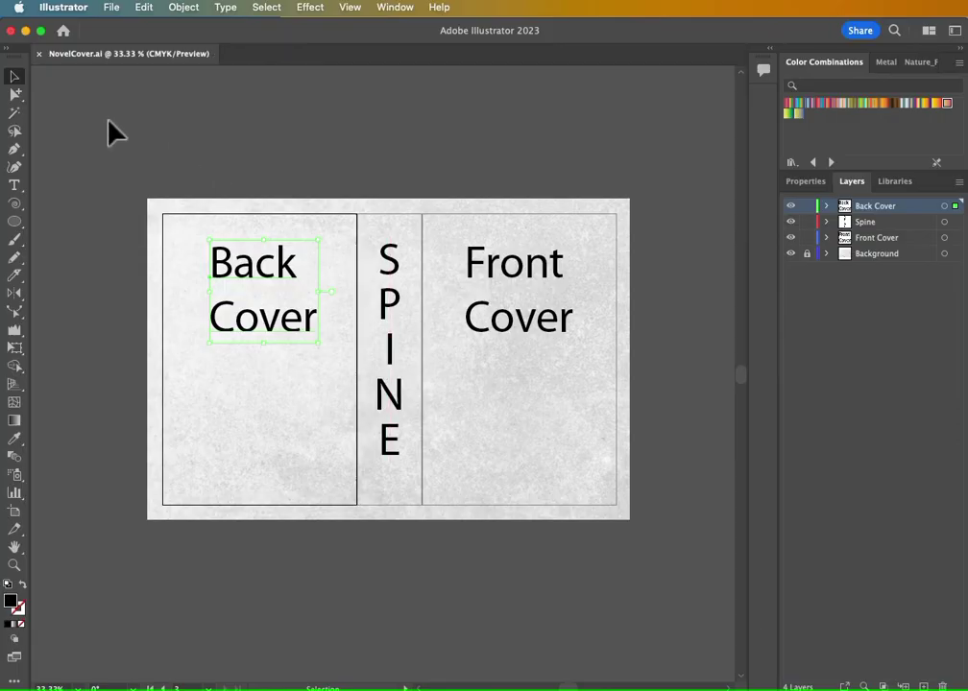
Select all the cover text objects and lock the Background layer
left_click(90, 161)
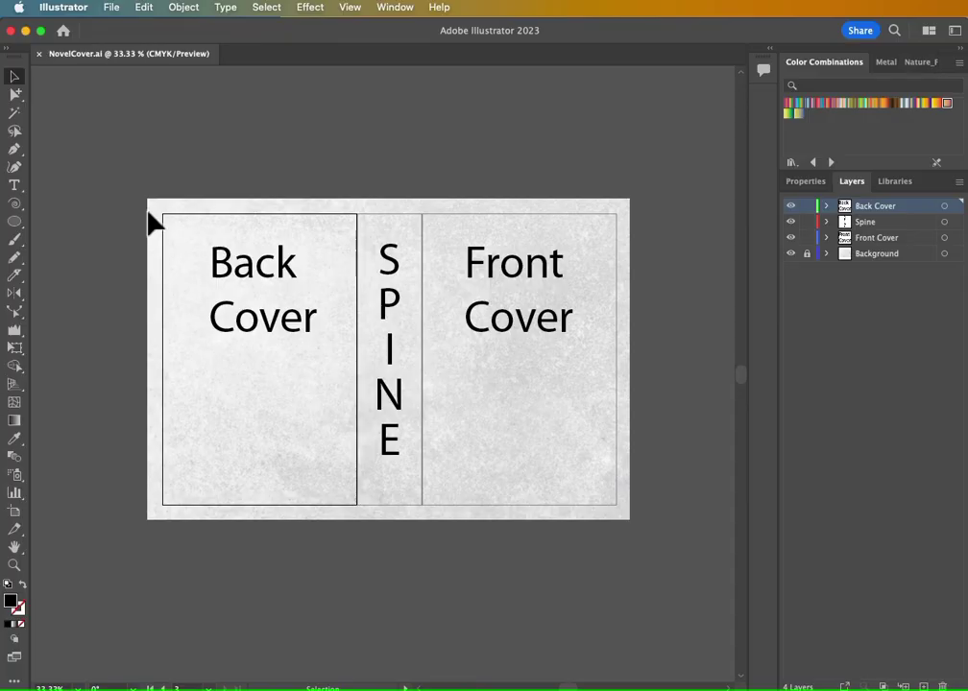
key("super+a")
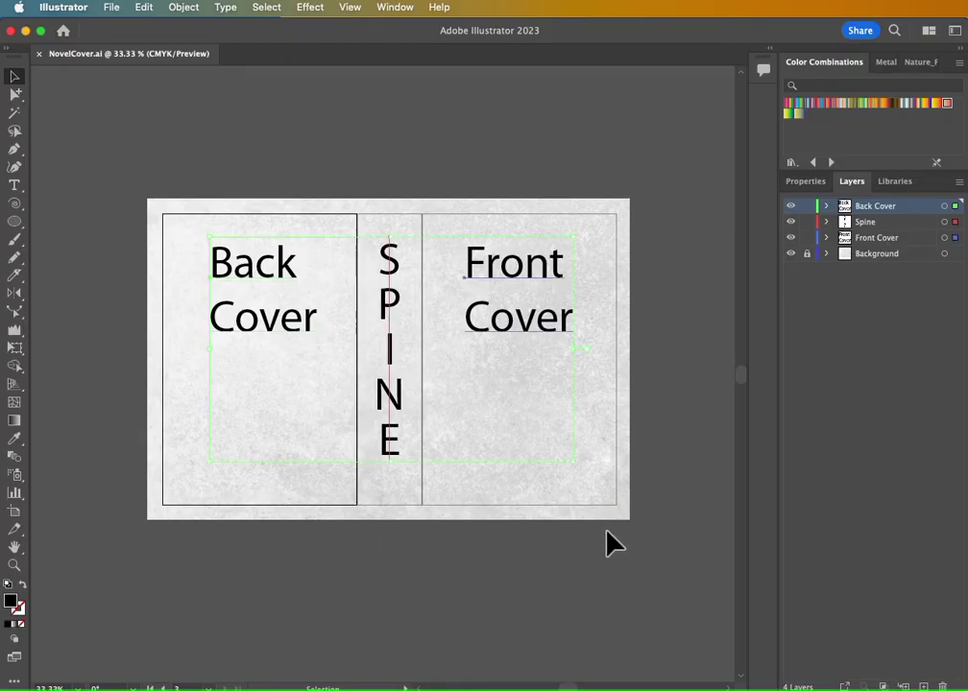
left_click(806, 253)
Convert the Back Cover, Spine and Front Cover text to outlines
left_click(225, 9)
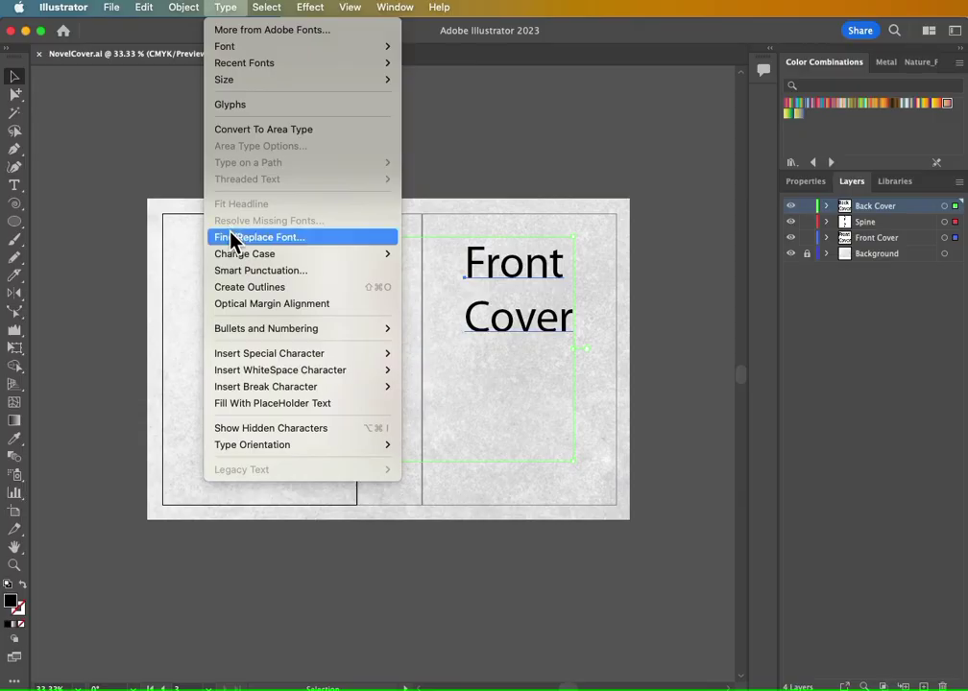
left_click(246, 290)
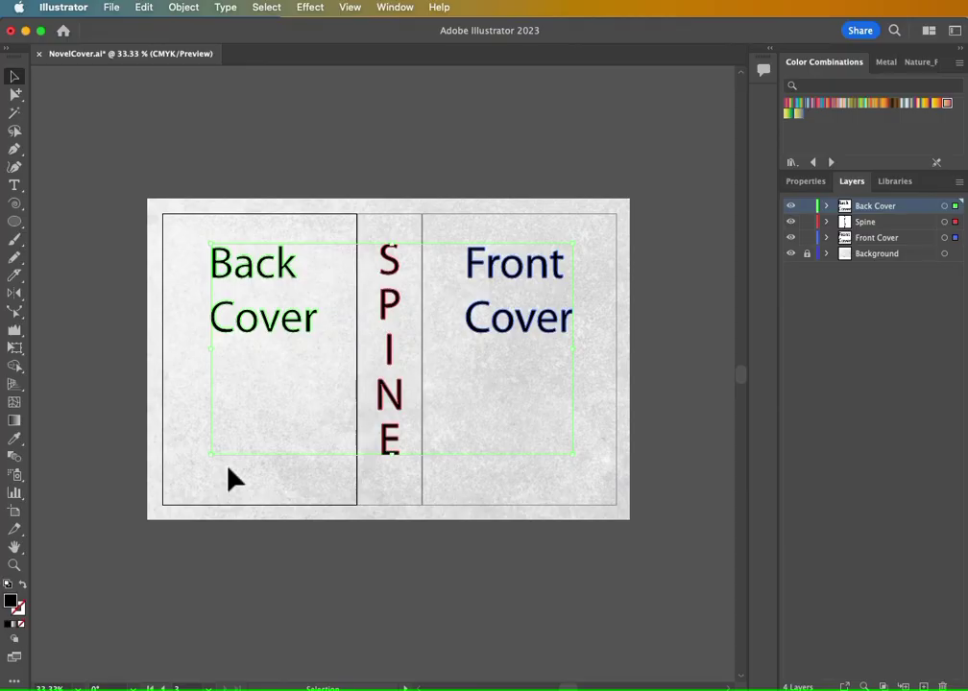
left_click(113, 15)
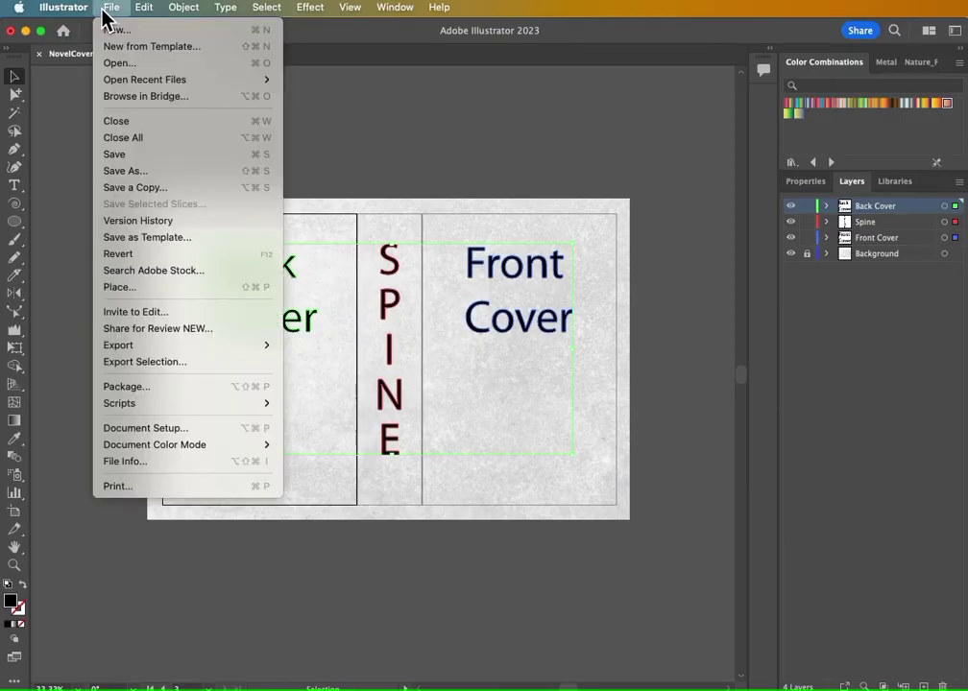
Save a local Adobe PDF copy as NovelCover.pdf in Images, replacing the existing file
left_click(153, 172)
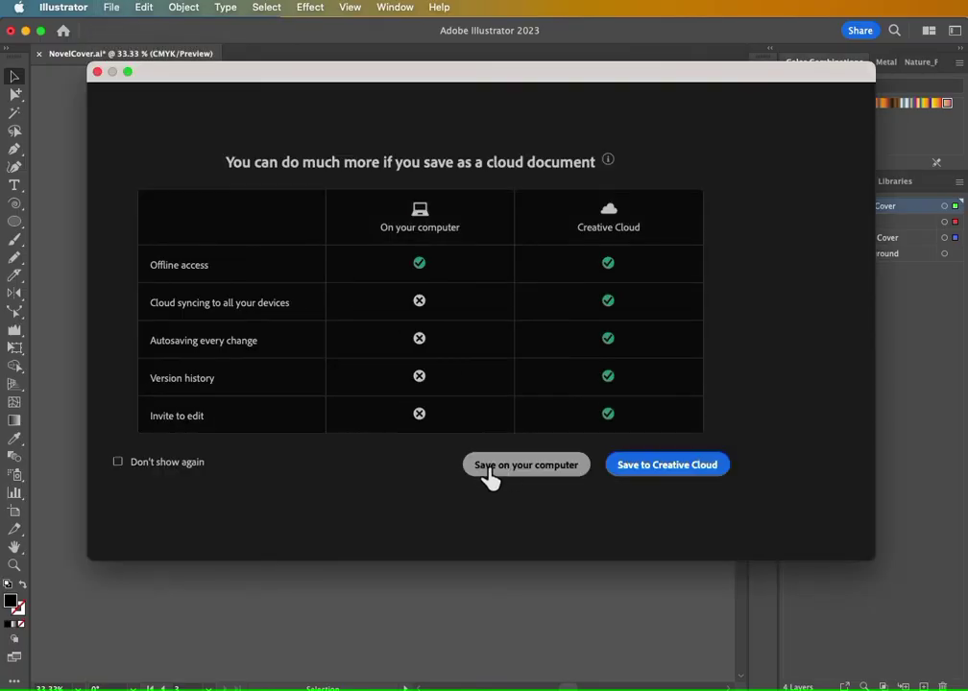
left_click(510, 477)
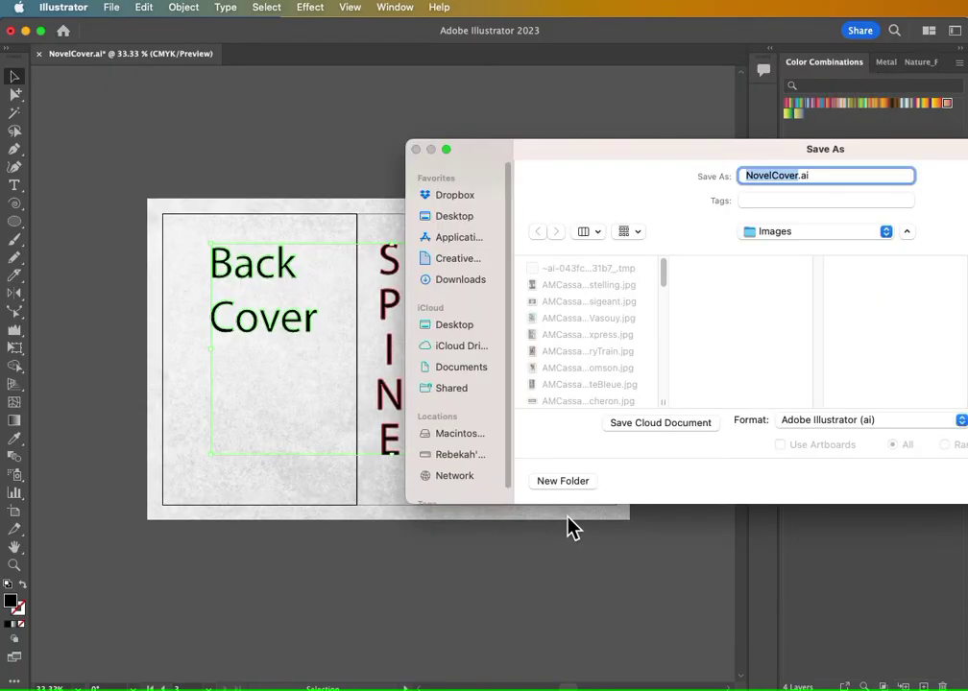
left_click_drag(605, 153, 311, 190)
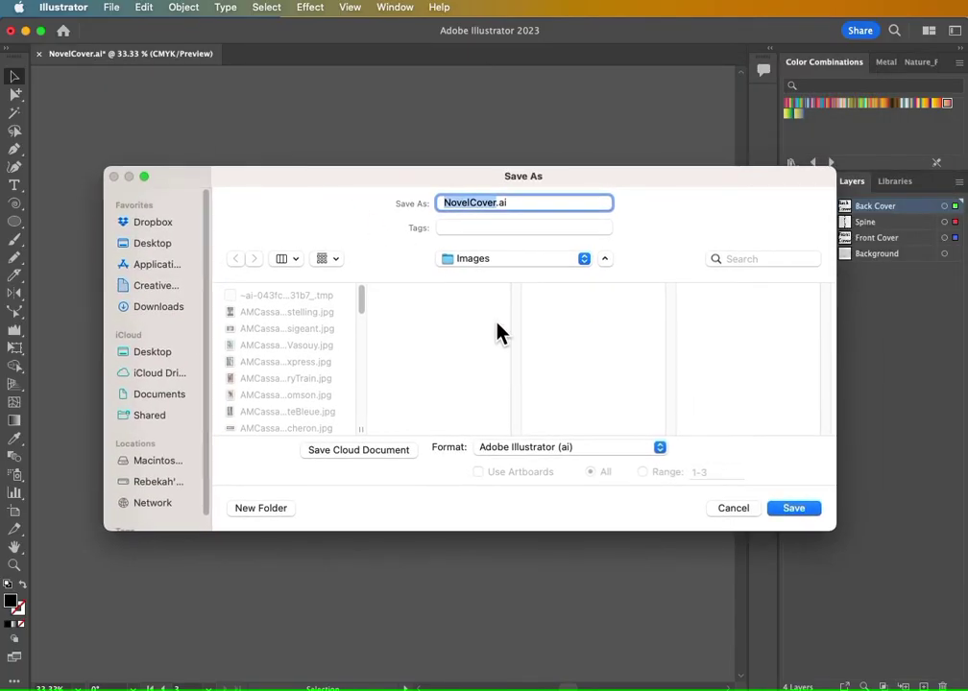
left_click(590, 451)
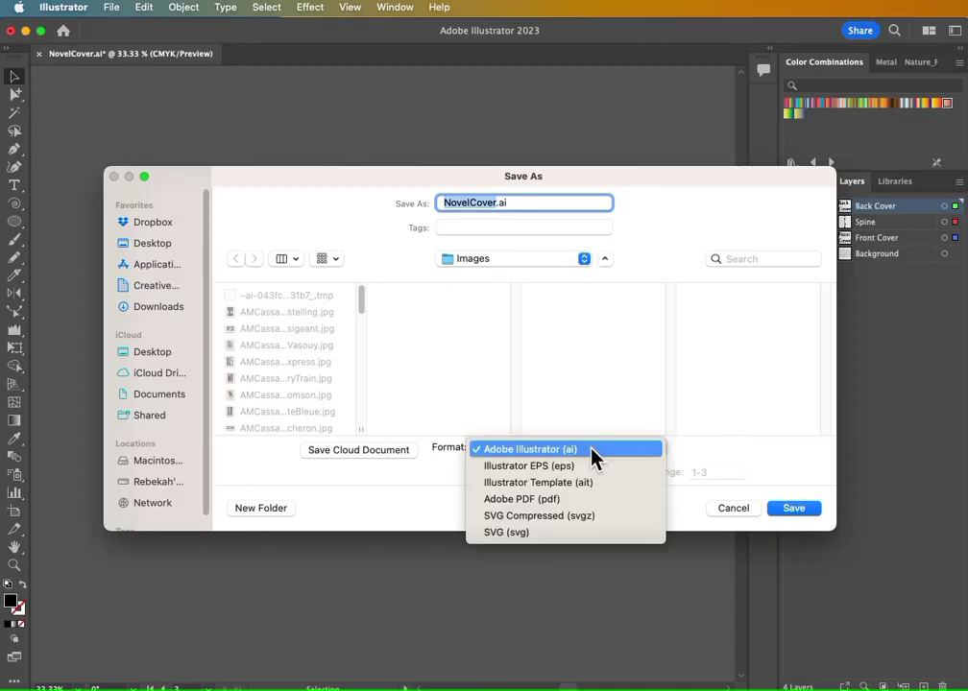
left_click(588, 500)
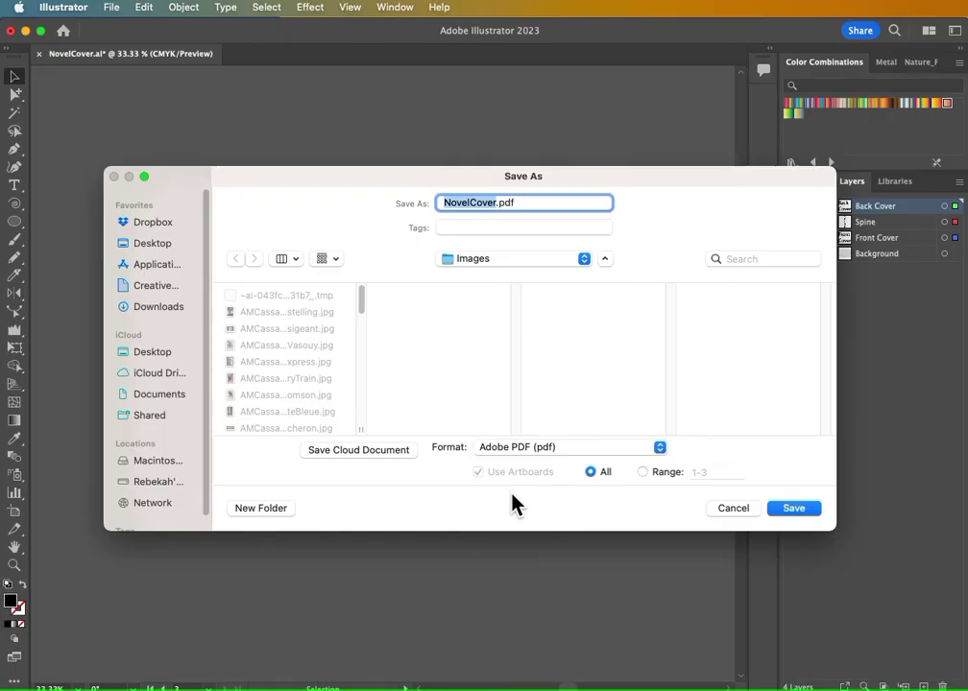
left_click(793, 510)
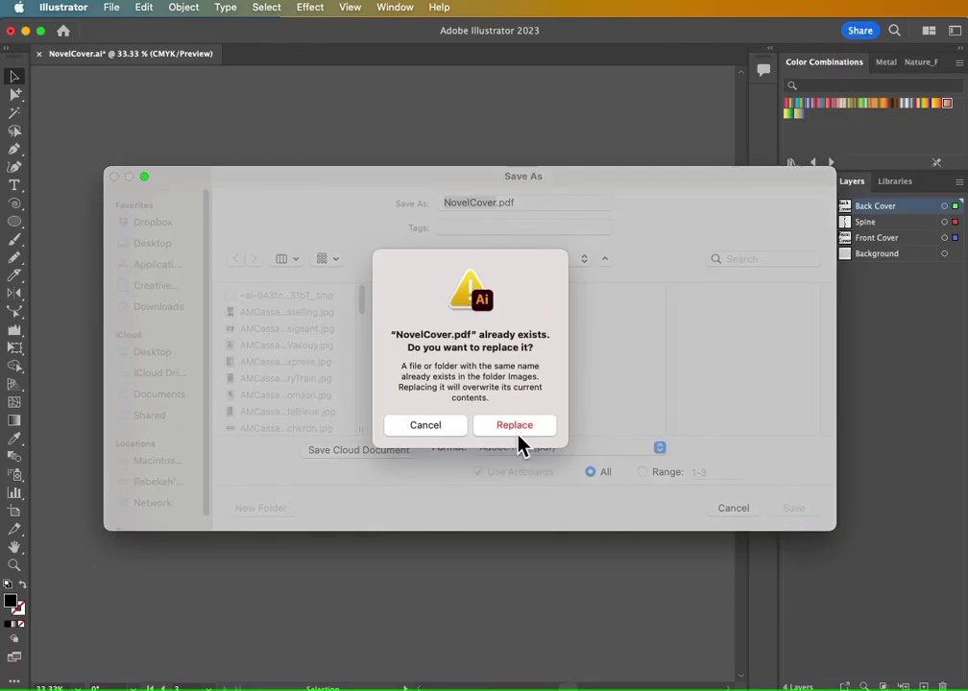
left_click(513, 426)
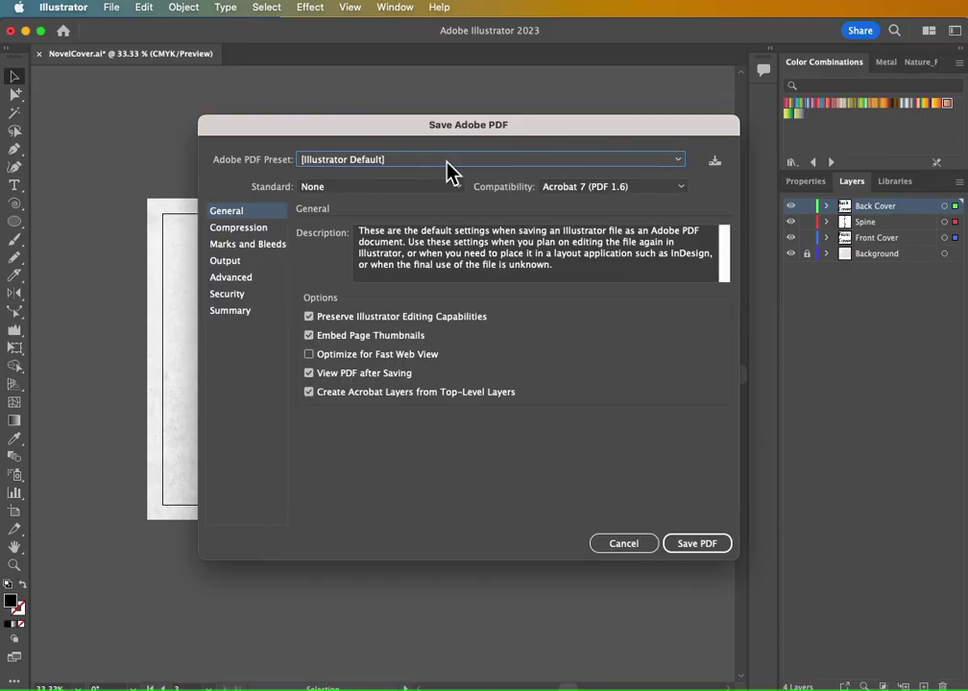
Try the [PDF/X-4:2008] preset, then switch the PDF preset to [Smallest File Size]
left_click(643, 163)
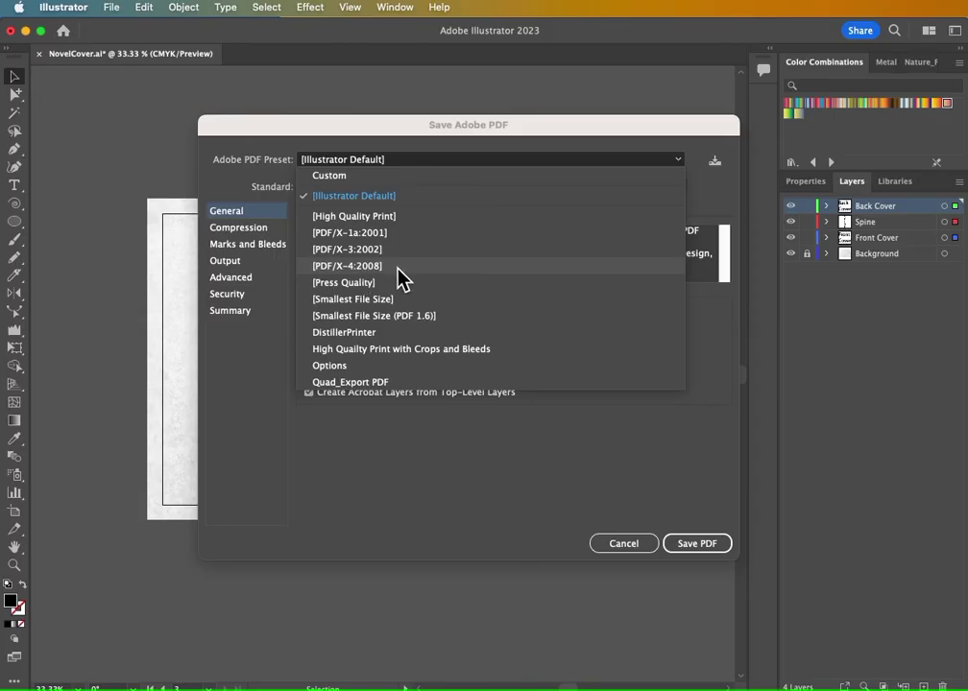
left_click(400, 269)
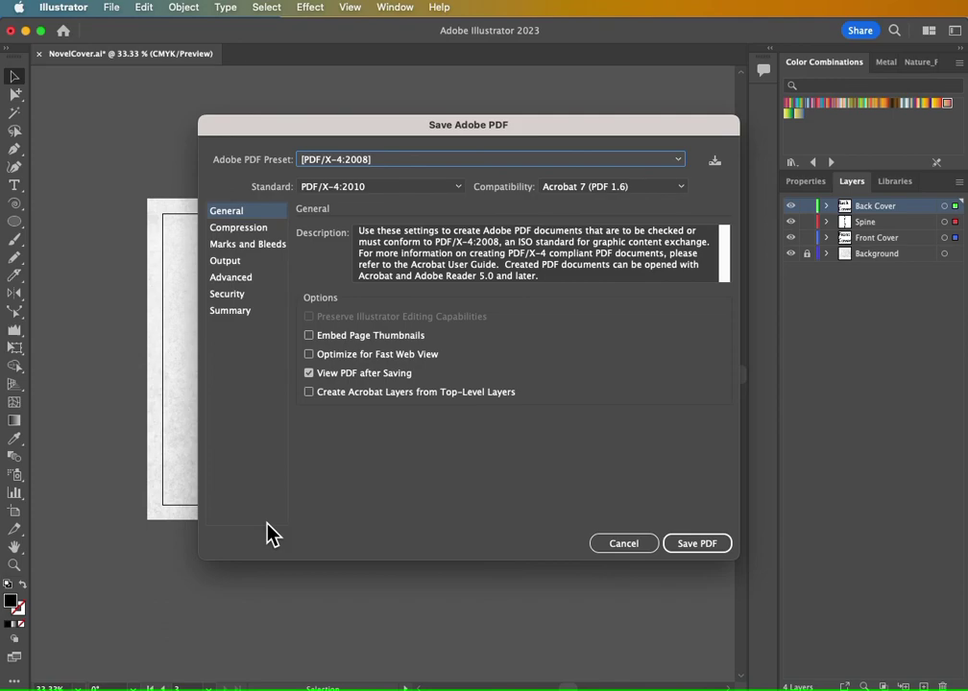
left_click(674, 162)
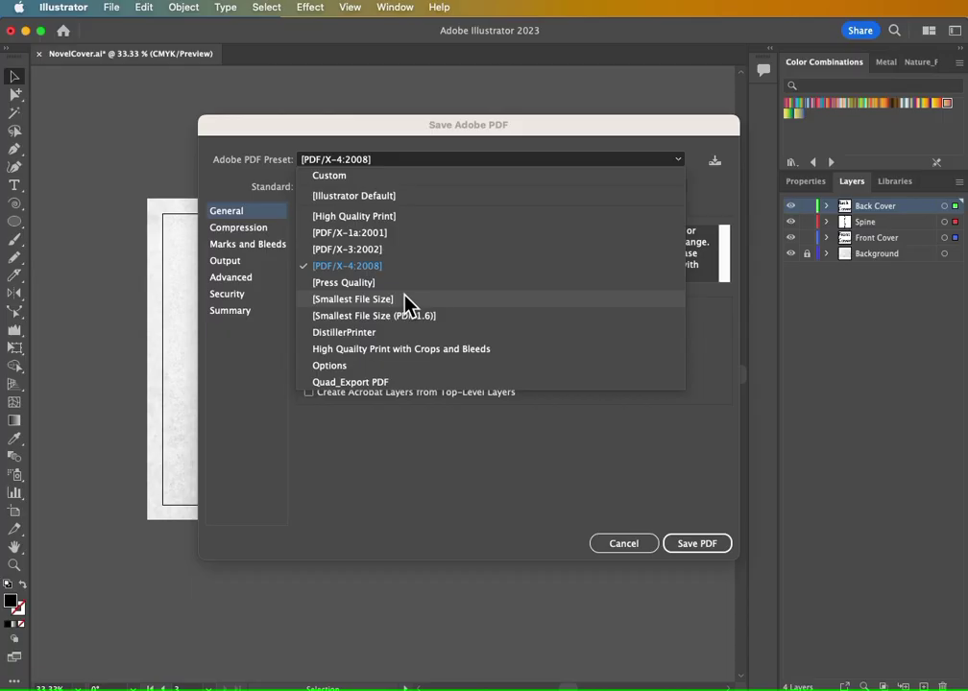
left_click(408, 303)
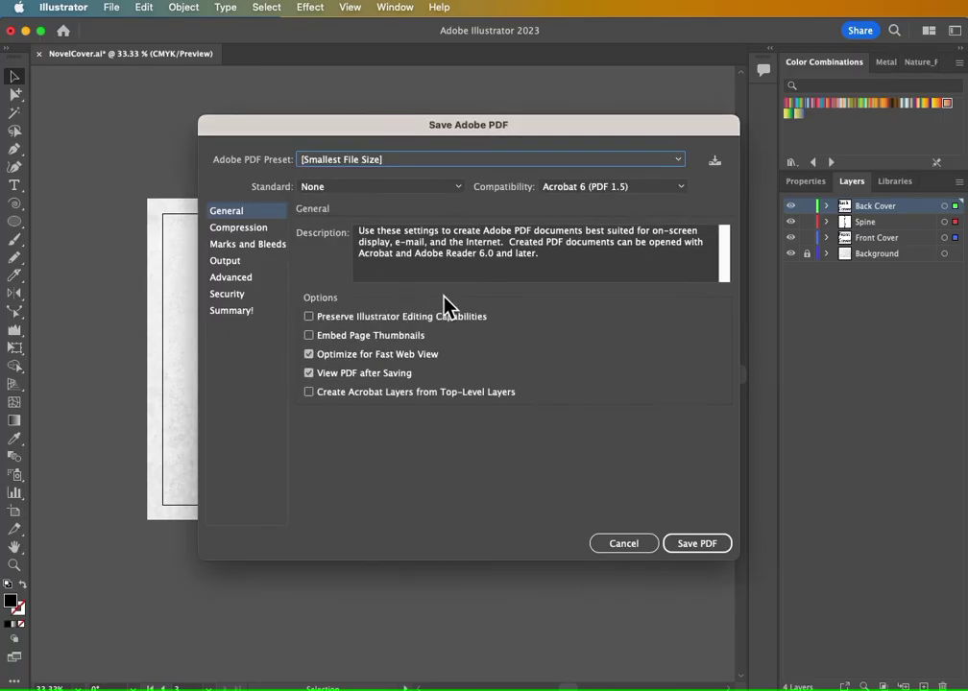
Review the compression settings, keeping bicubic downsampling and Automatic (JPEG) compression unchanged
left_click(257, 229)
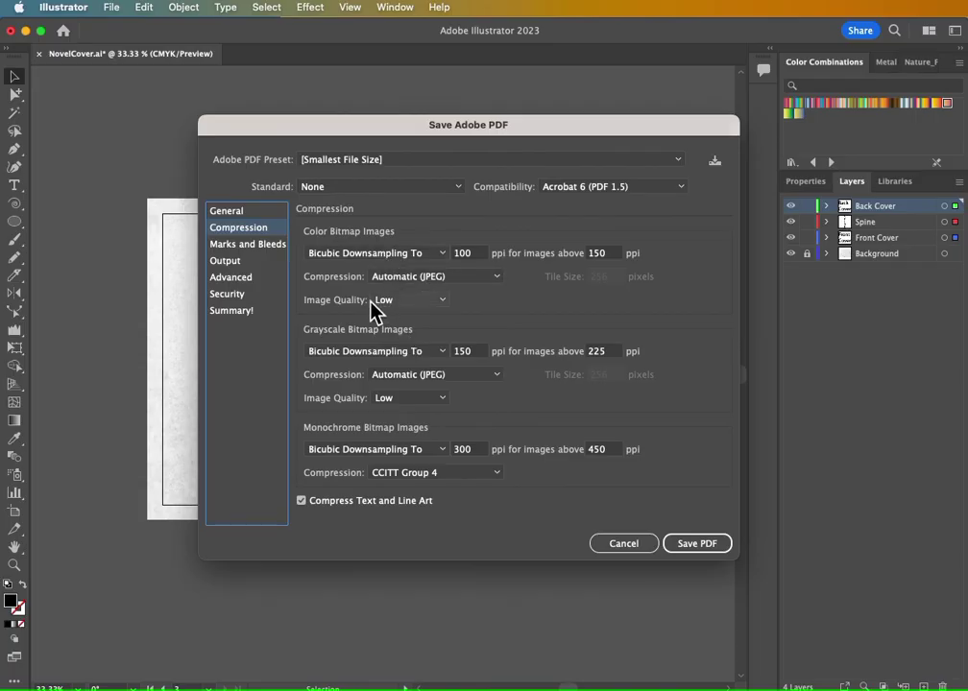
left_click(439, 256)
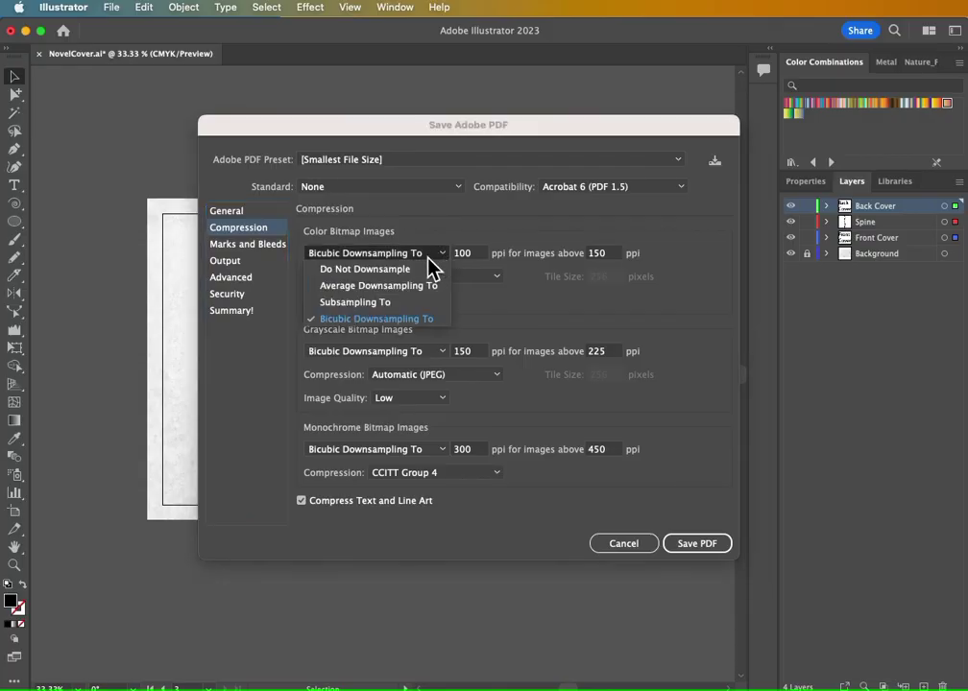
left_click(465, 299)
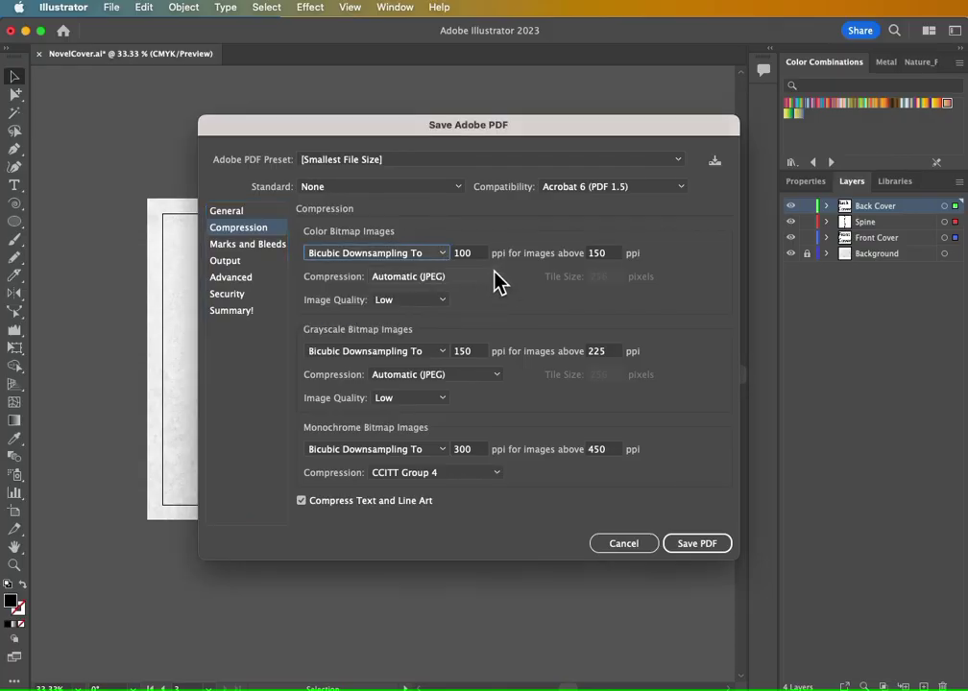
left_click(494, 276)
left_click(480, 307)
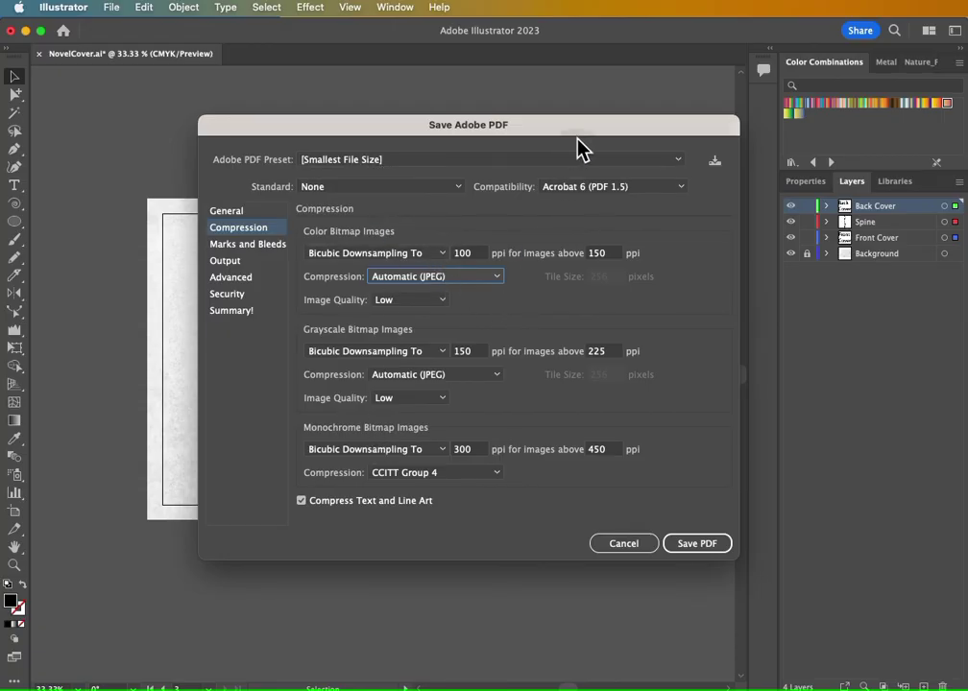
left_click(675, 159)
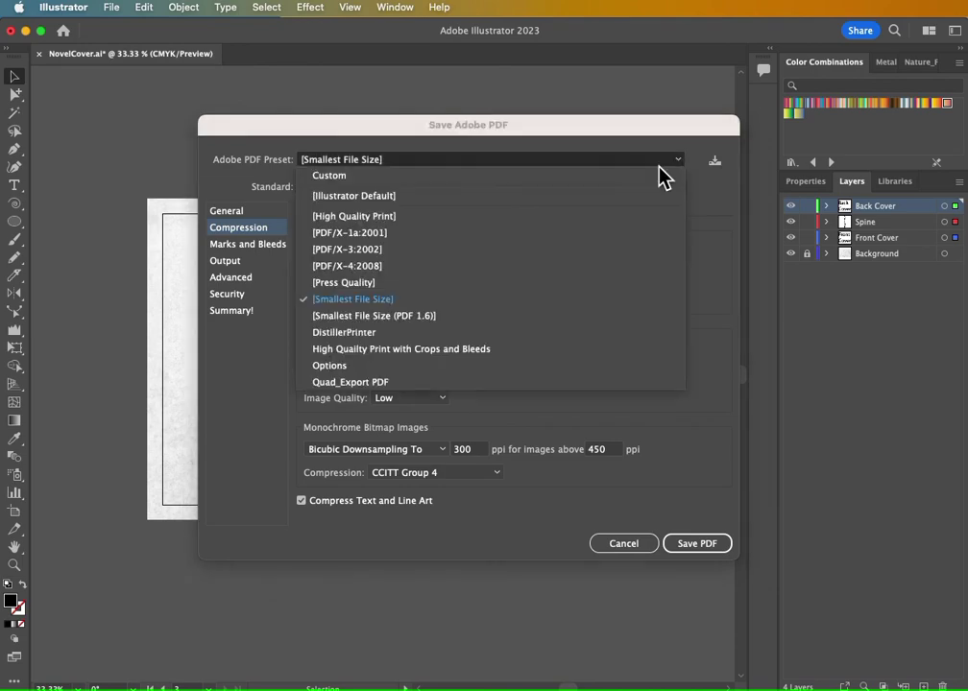
Switch the preset back to [PDF/X-4:2008] and save NovelCover.pdf
left_click(379, 266)
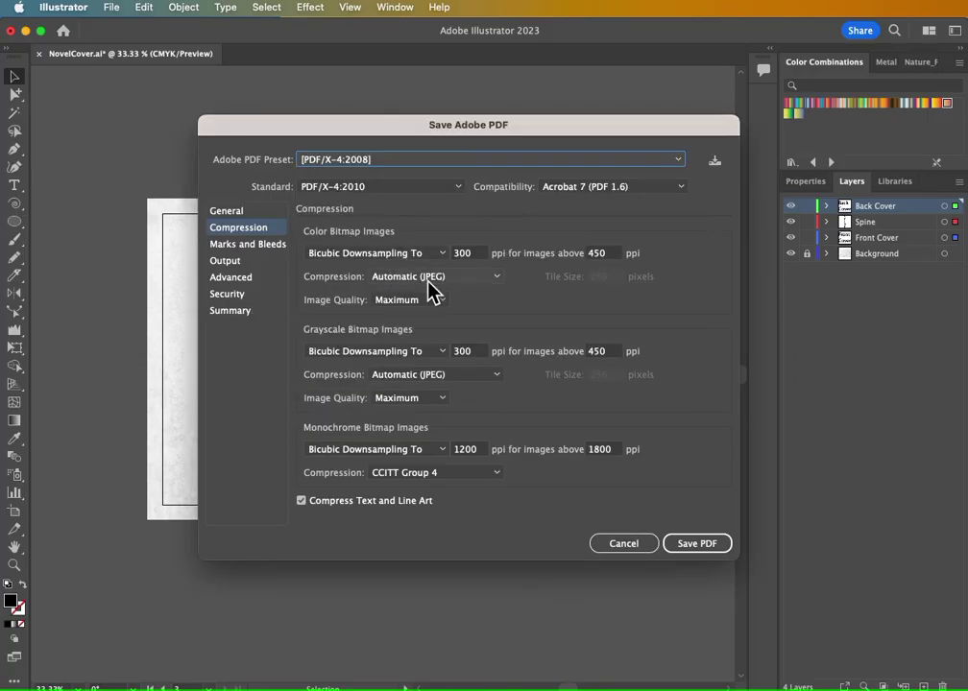
left_click(227, 213)
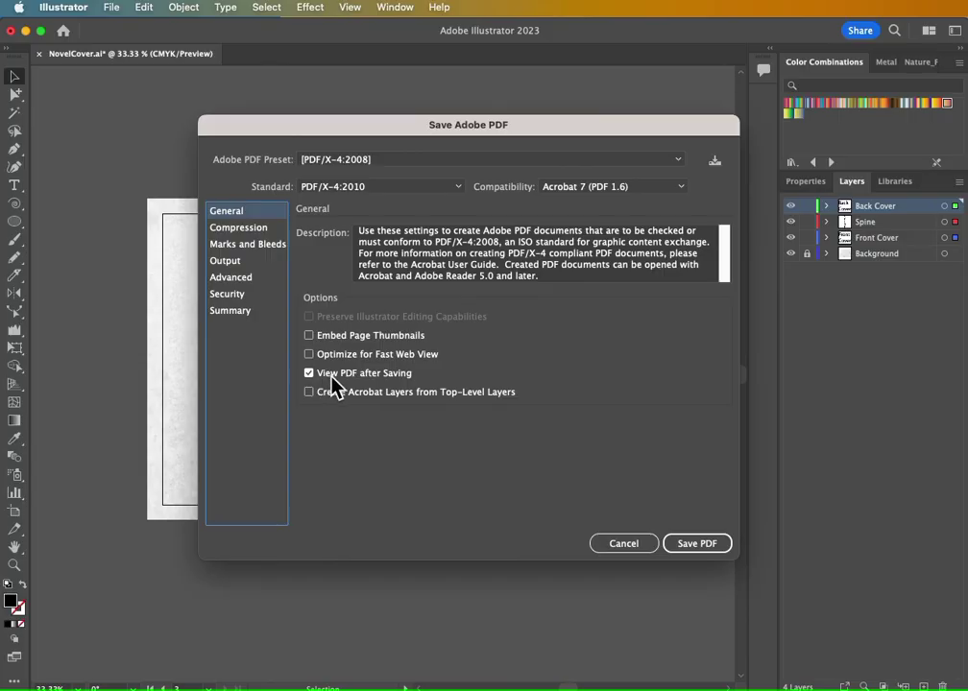
left_click(692, 544)
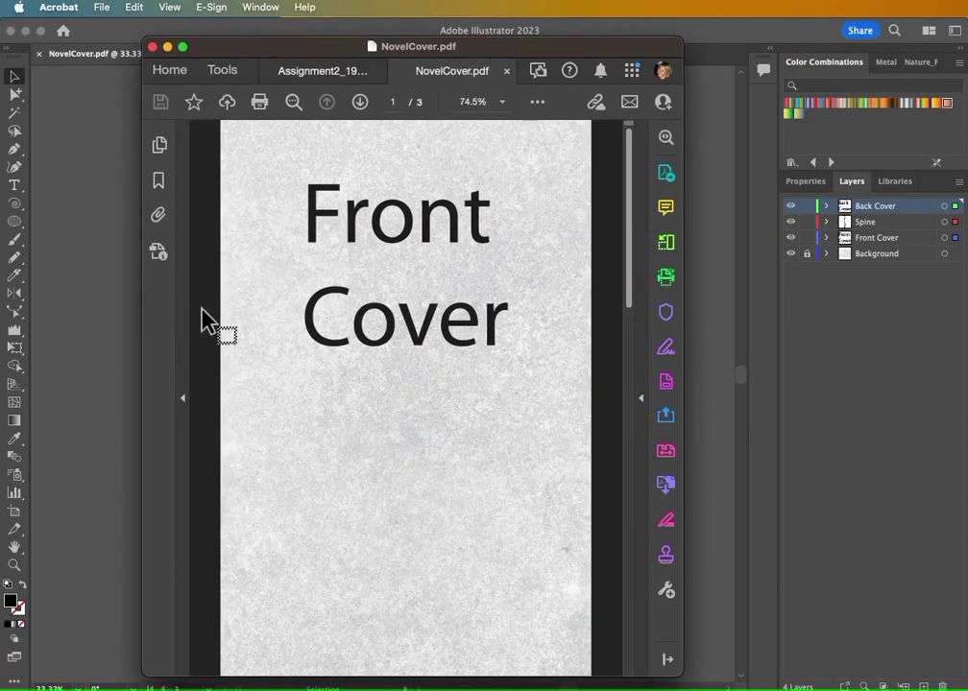
Page forward past the Spine to the Back Cover on page 3
key("Right")
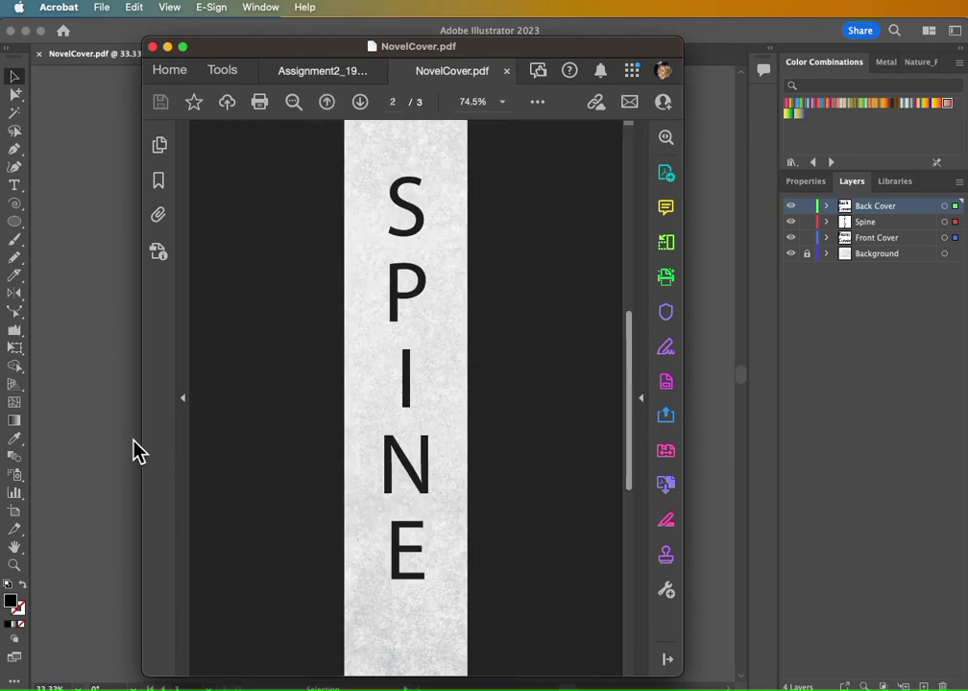
key("Right")
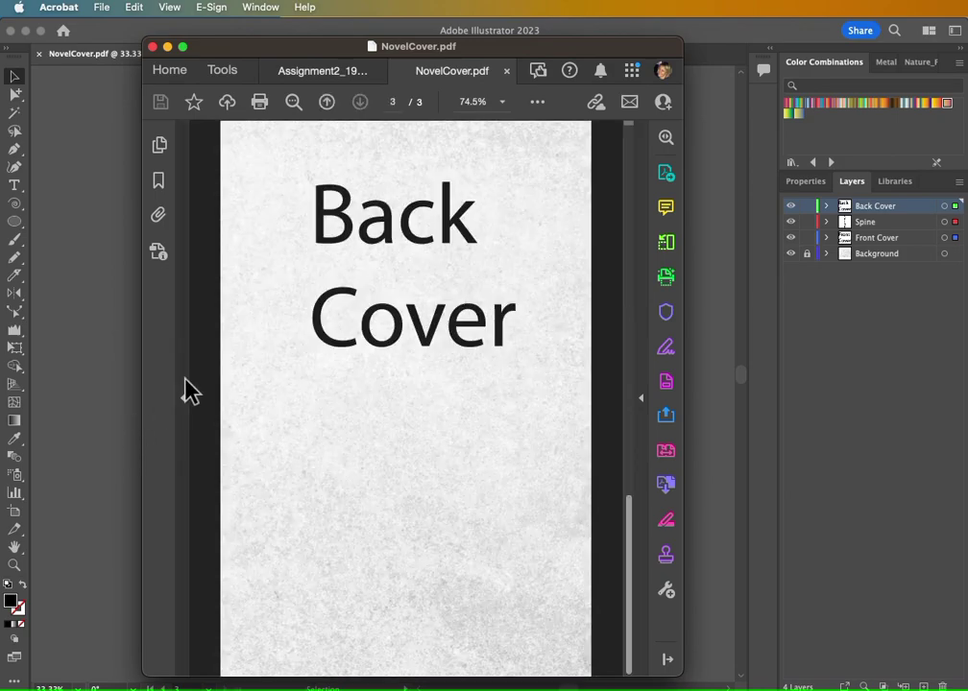